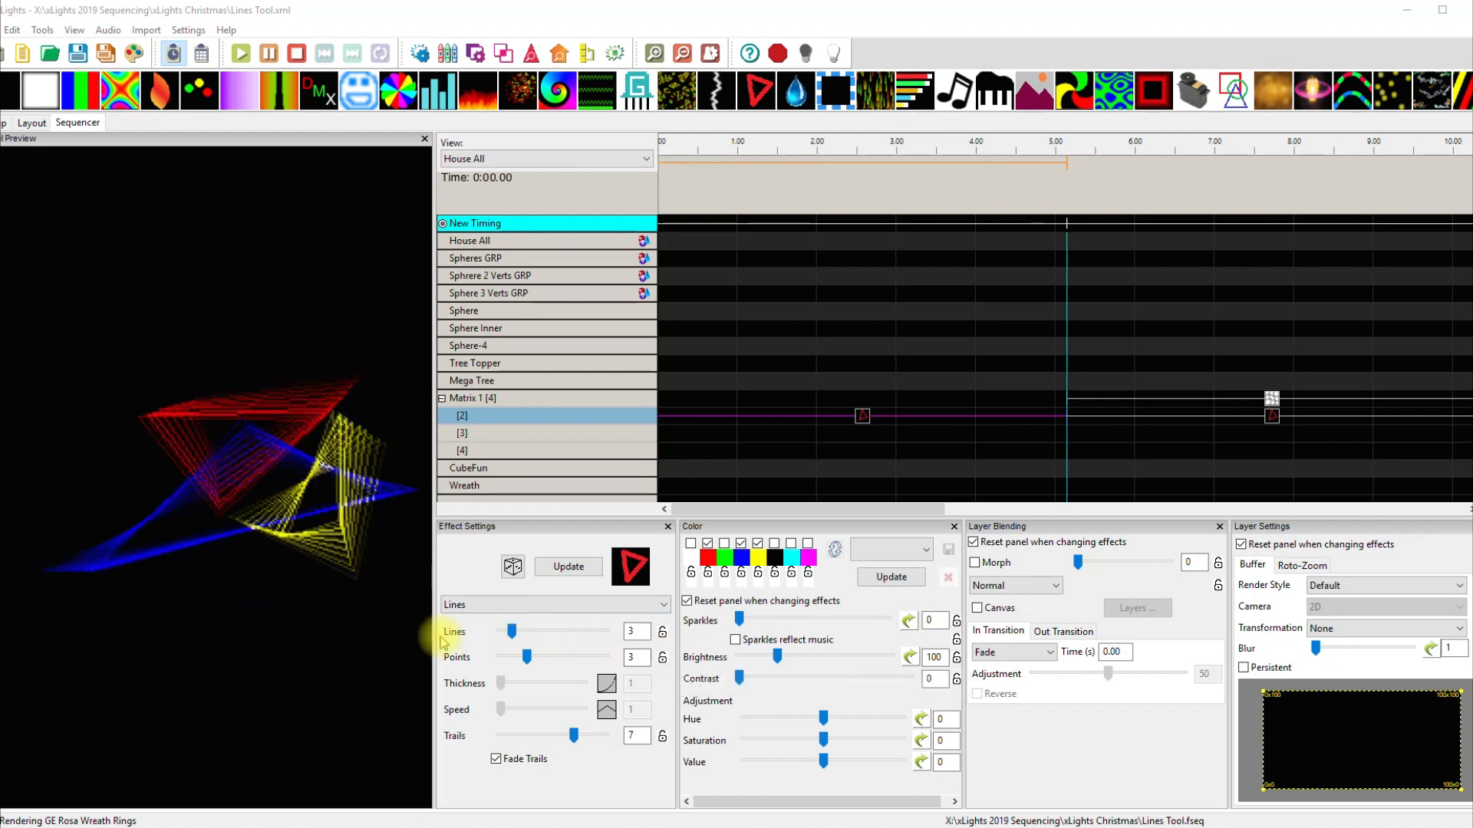
Set the Lines effect to 1 line and try it with 2, 4, 5 and 6 points.
{"action": "left_click_drag", "start_coordinate": [510, 631], "coordinate": [484, 639]}
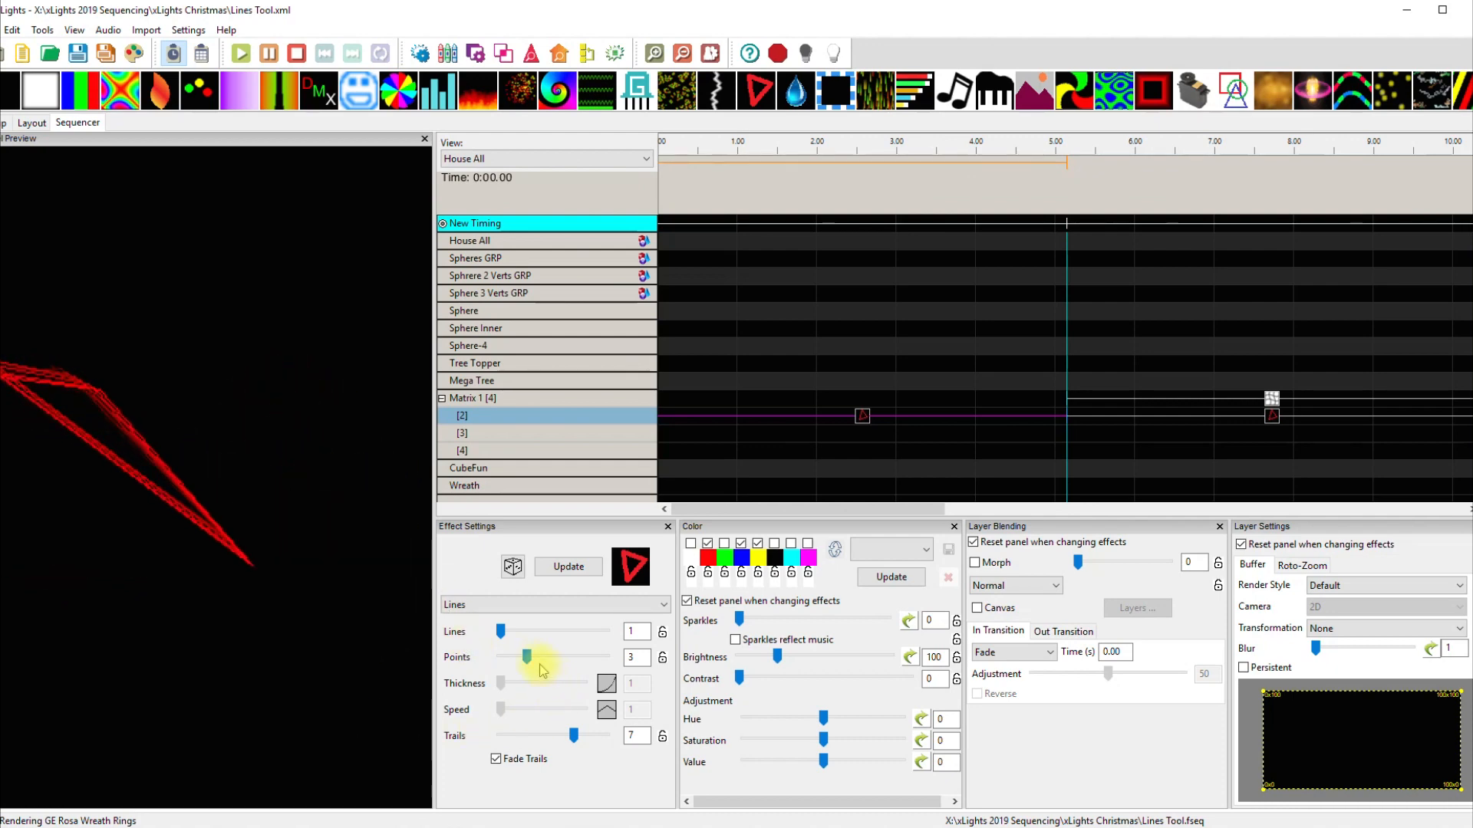
{"action": "left_click_drag", "start_coordinate": [526, 657], "coordinate": [511, 664]}
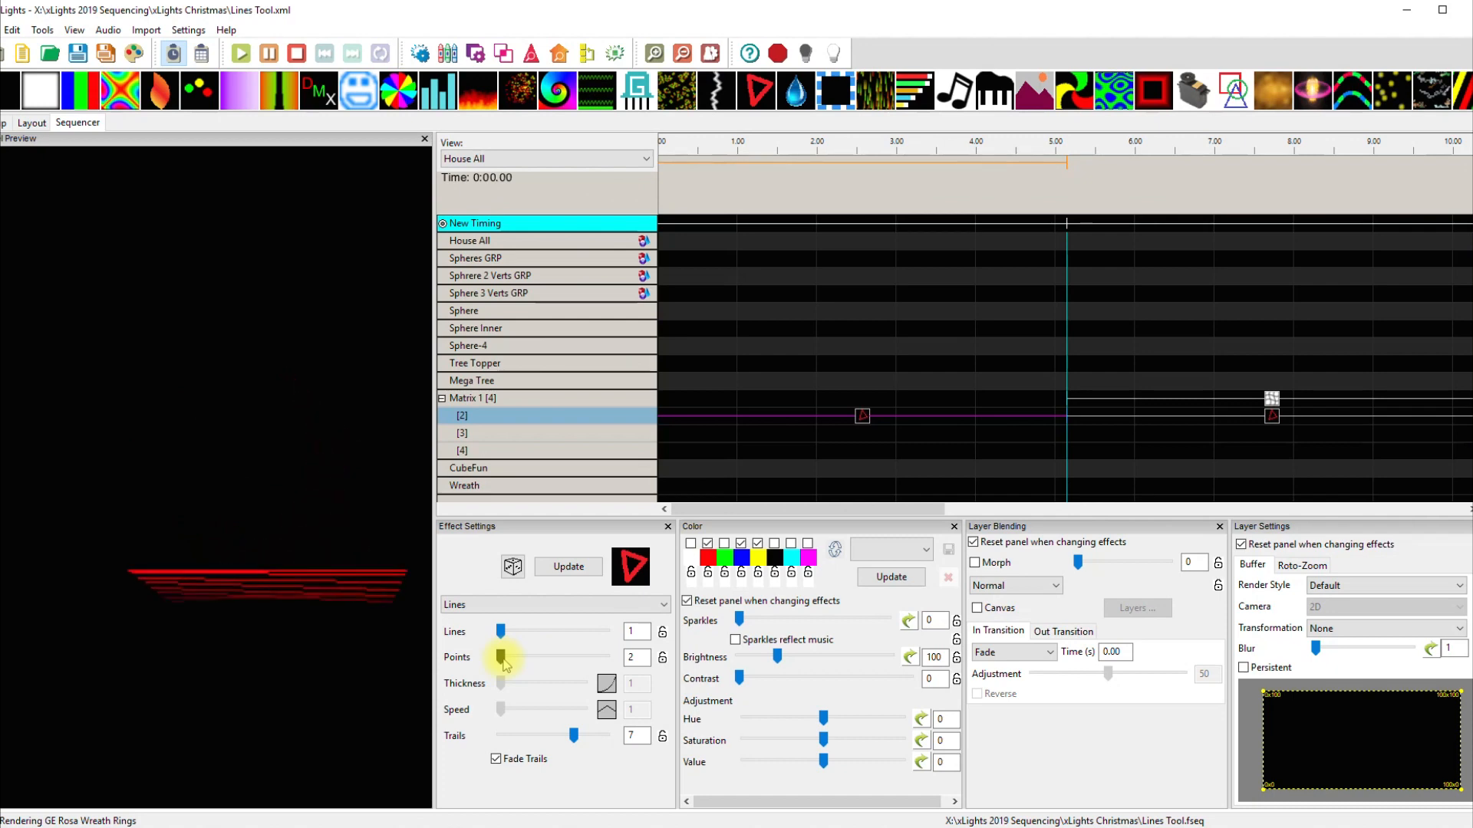
{"action": "left_click_drag", "start_coordinate": [504, 665], "coordinate": [541, 662]}
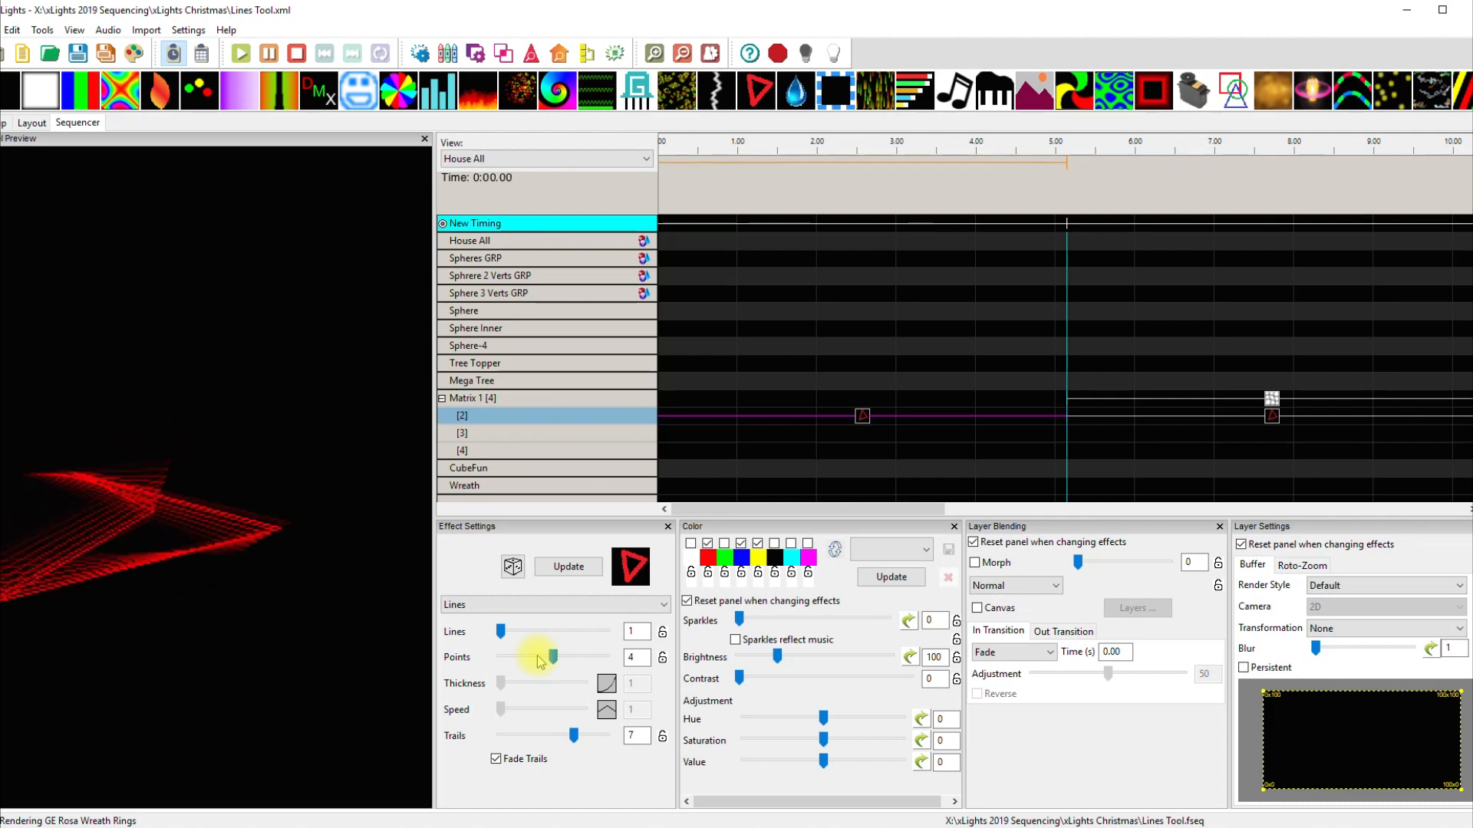
{"action": "left_click", "coordinate": [571, 662]}
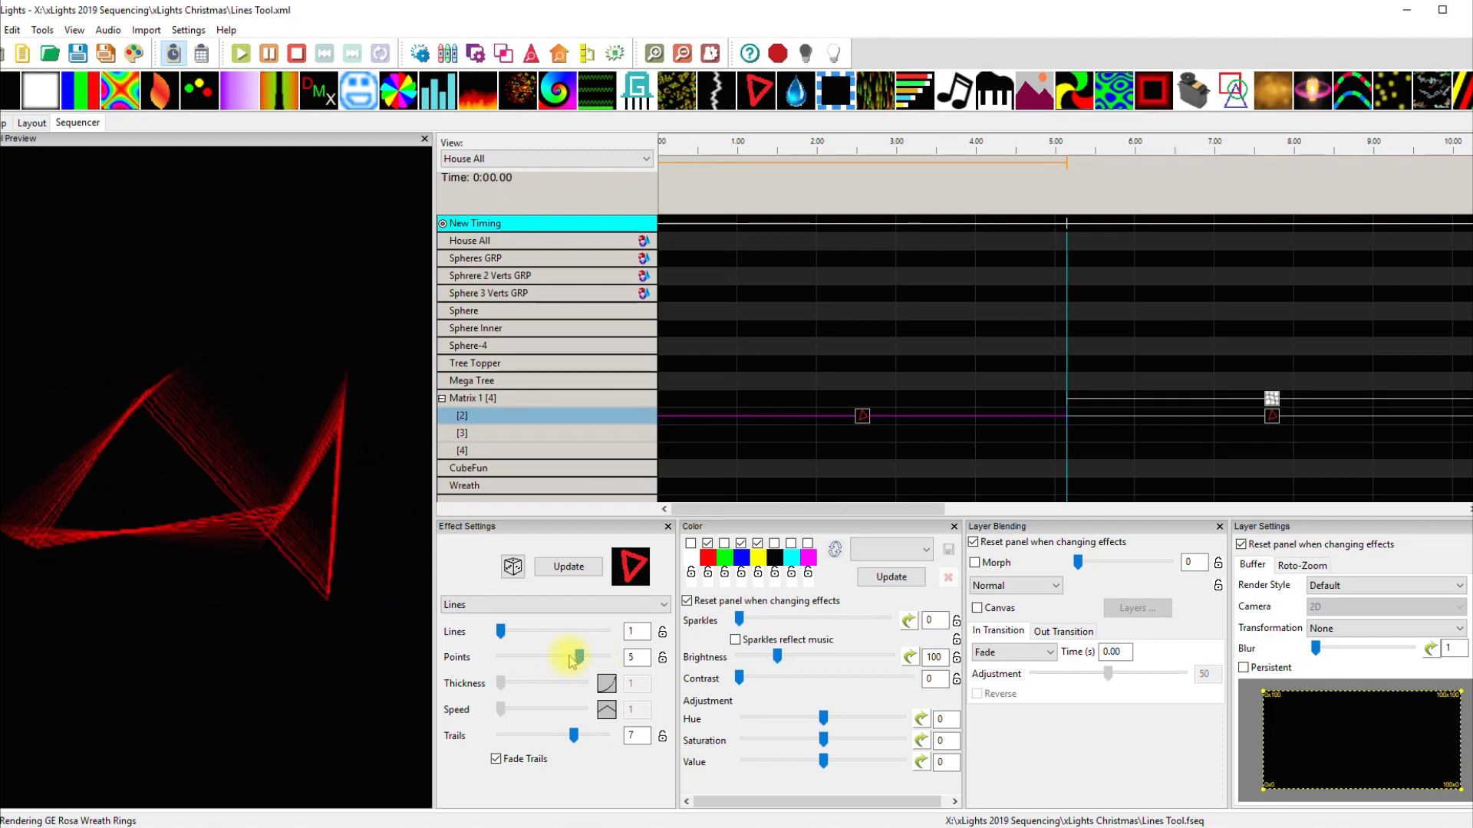
{"action": "left_click", "coordinate": [599, 665]}
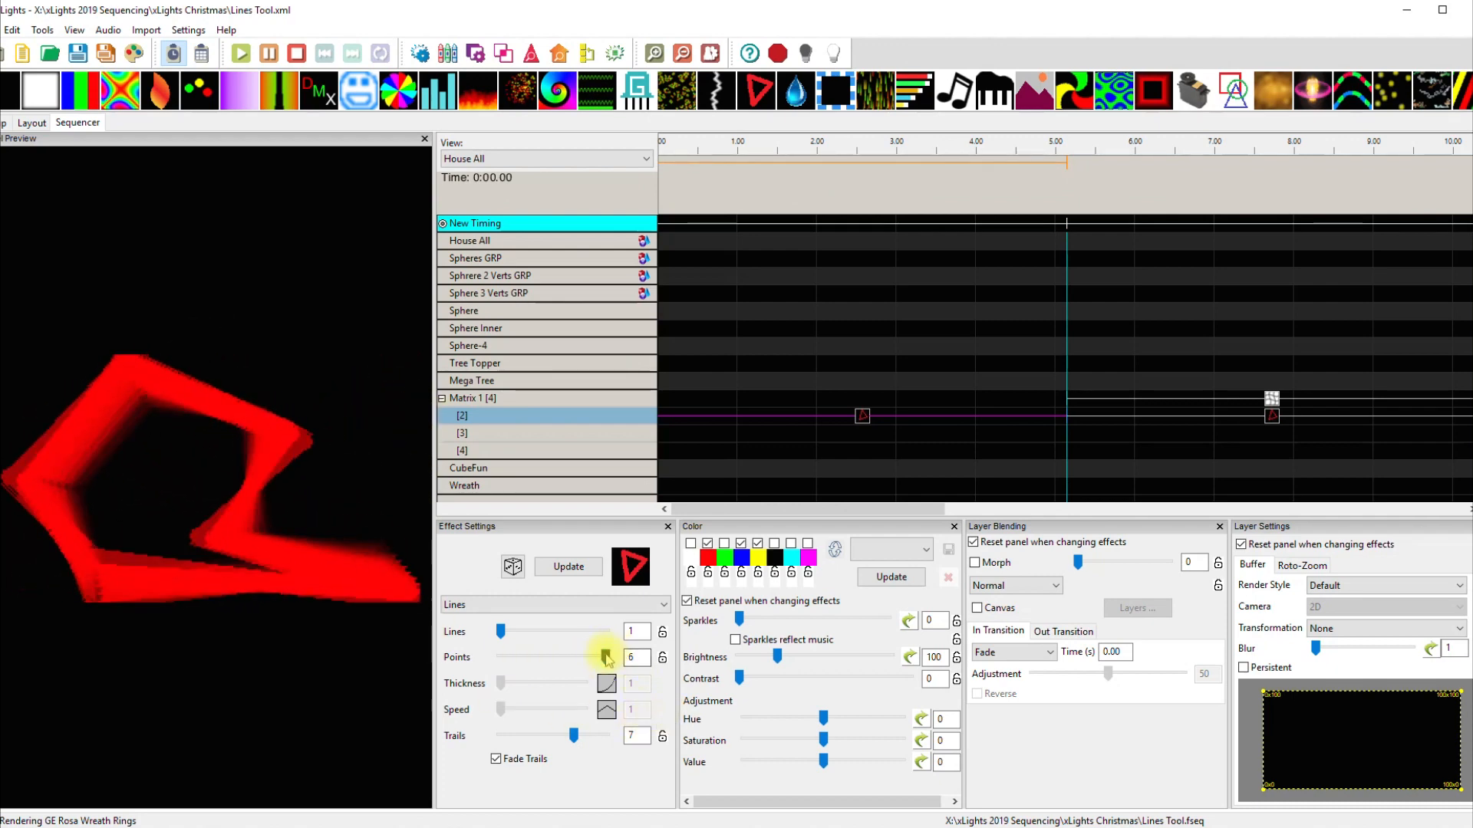
Restore the Lines effect to 3 points and 3 lines.
{"action": "left_click_drag", "start_coordinate": [605, 659], "coordinate": [503, 664]}
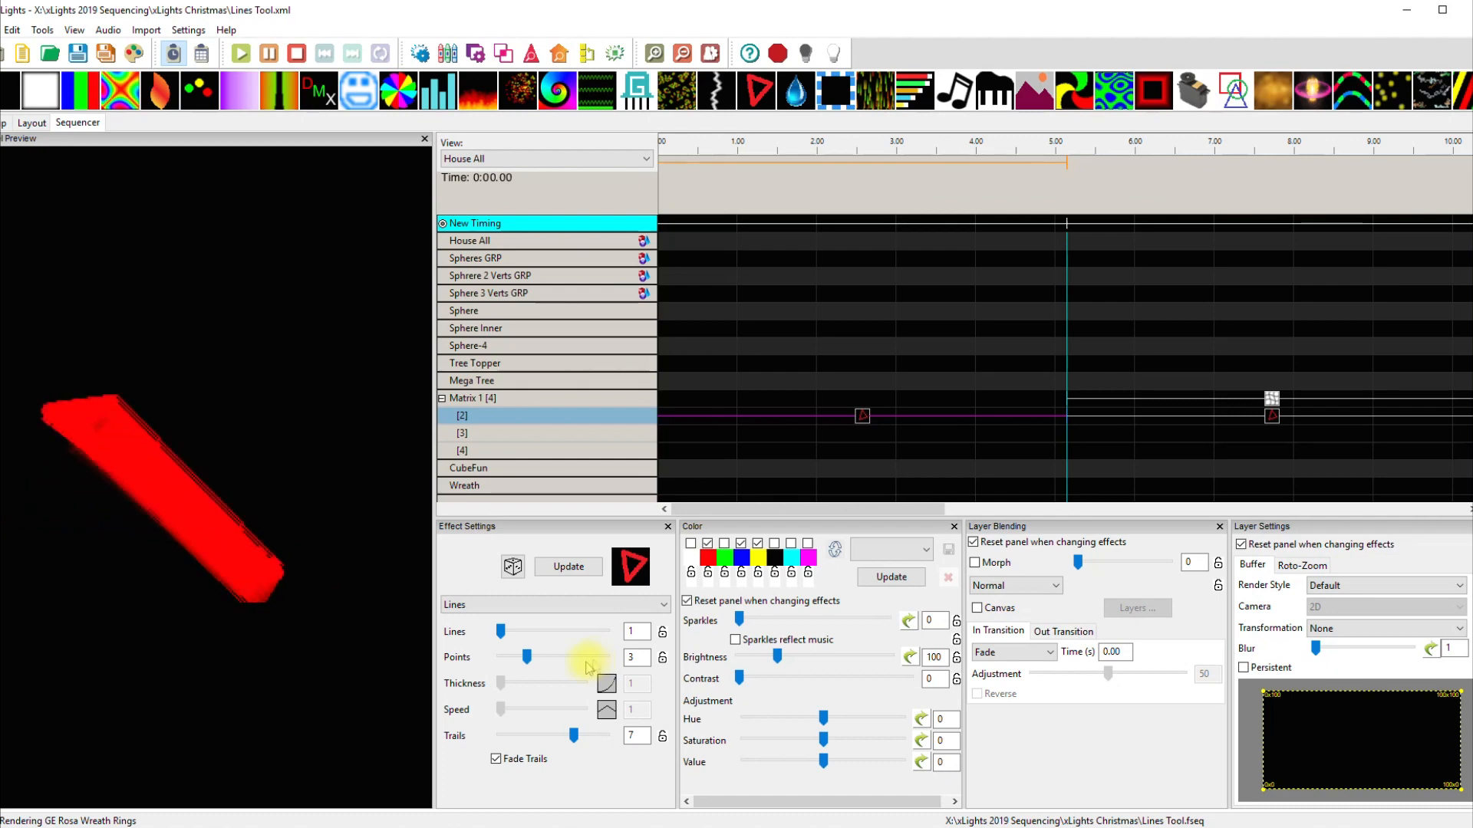
{"action": "left_click", "coordinate": [539, 633]}
{"action": "left_click", "coordinate": [539, 633]}
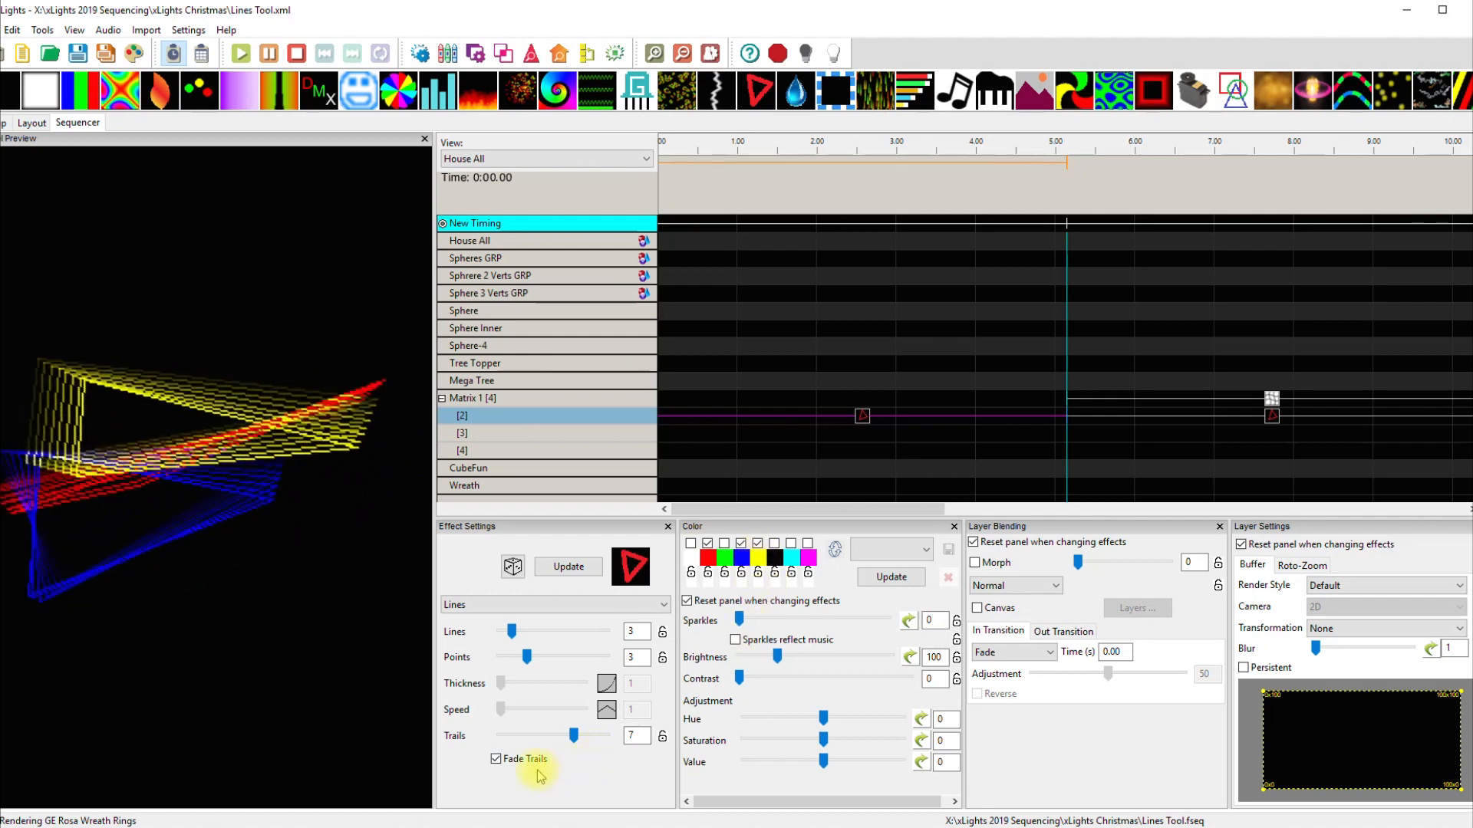
Turn off the Thickness and Speed value curves and reapply the Exponential Up curve to Thickness.
{"action": "left_click", "coordinate": [607, 683]}
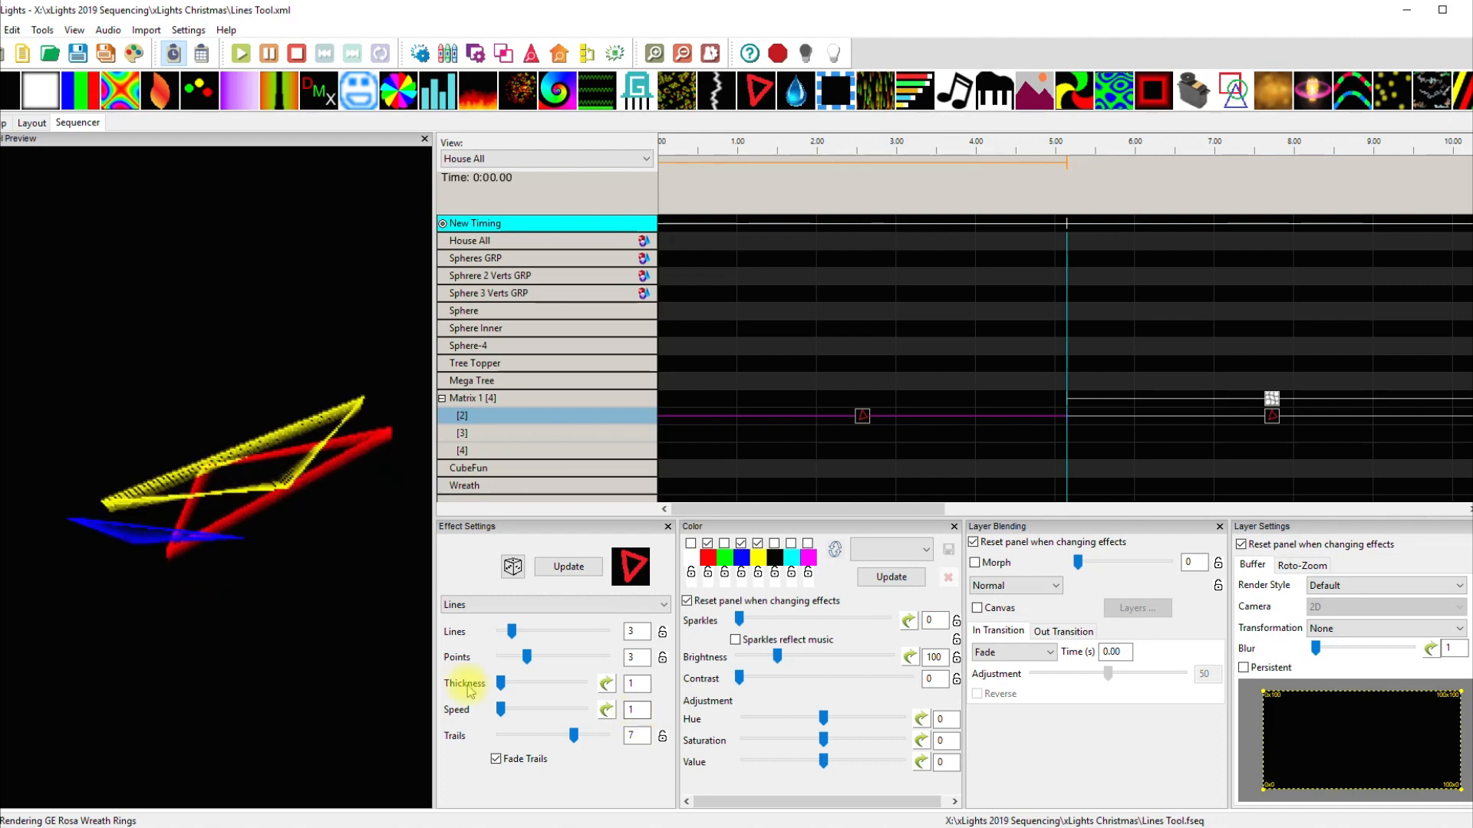
{"action": "left_click", "coordinate": [607, 685]}
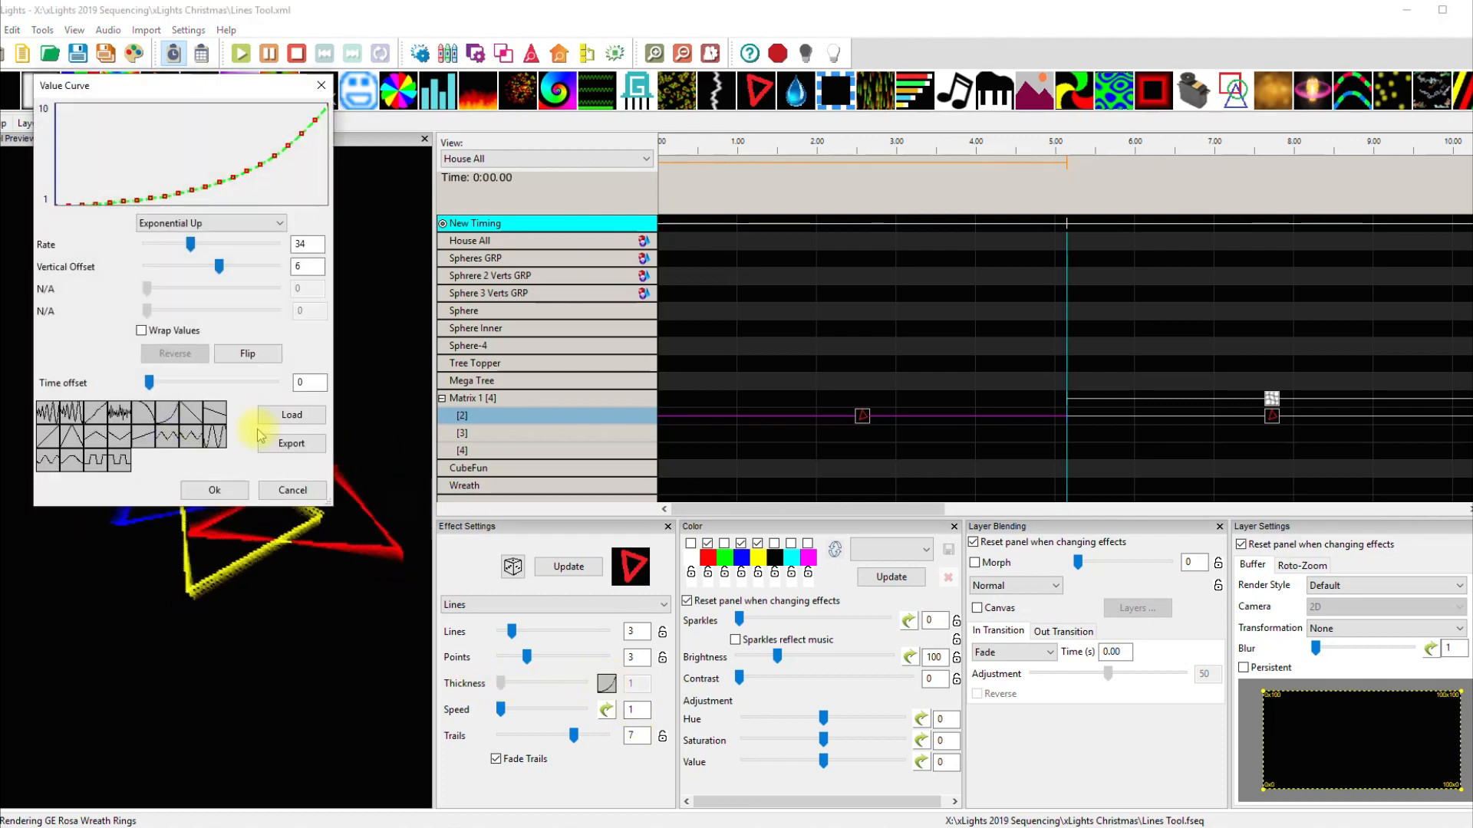
{"action": "left_click", "coordinate": [246, 489]}
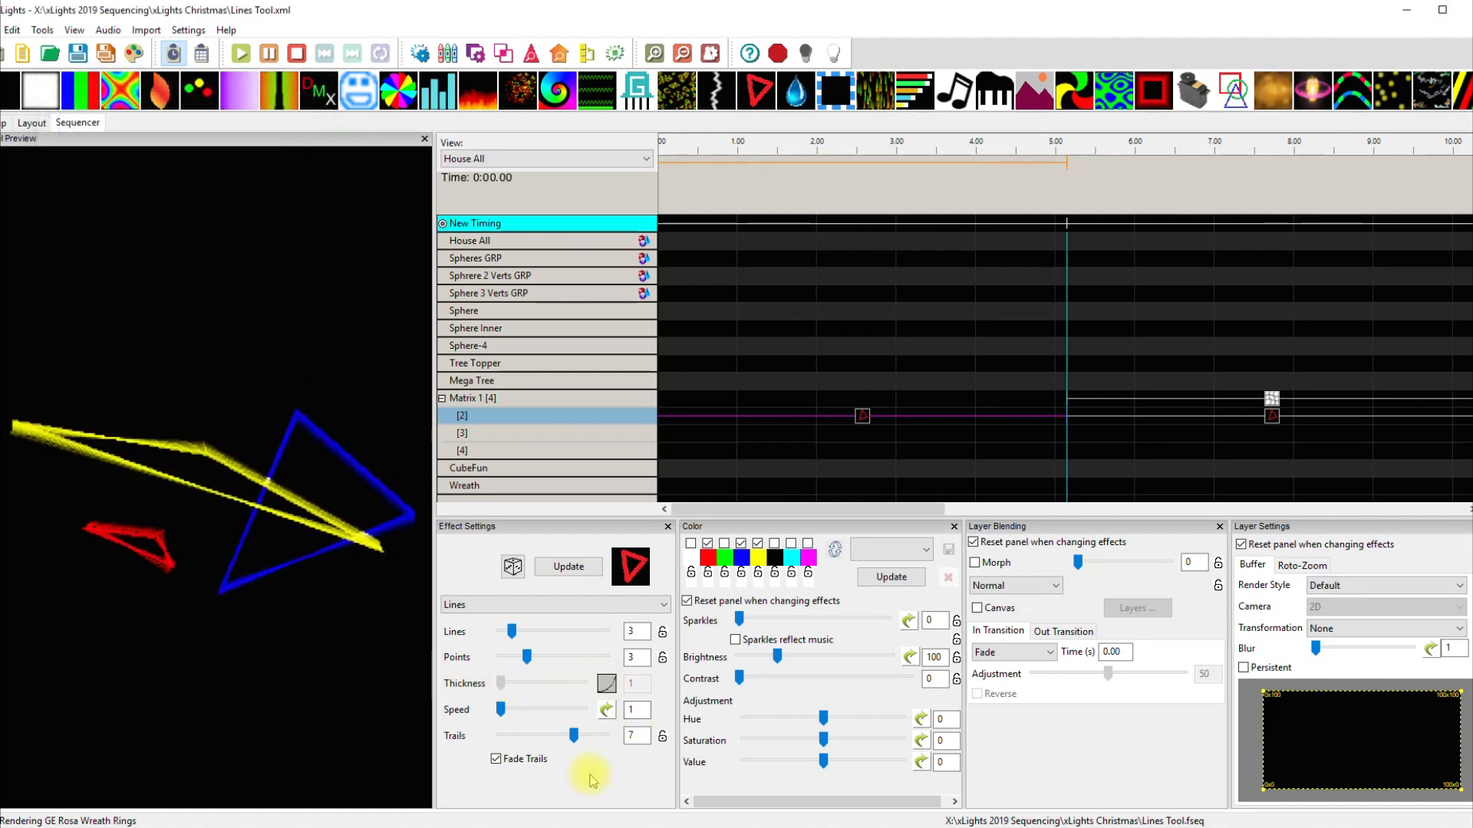
Apply the RampUpDown preset value curve to Speed, with start level 1, mid level 10 and end level 1.
{"action": "left_click", "coordinate": [607, 711]}
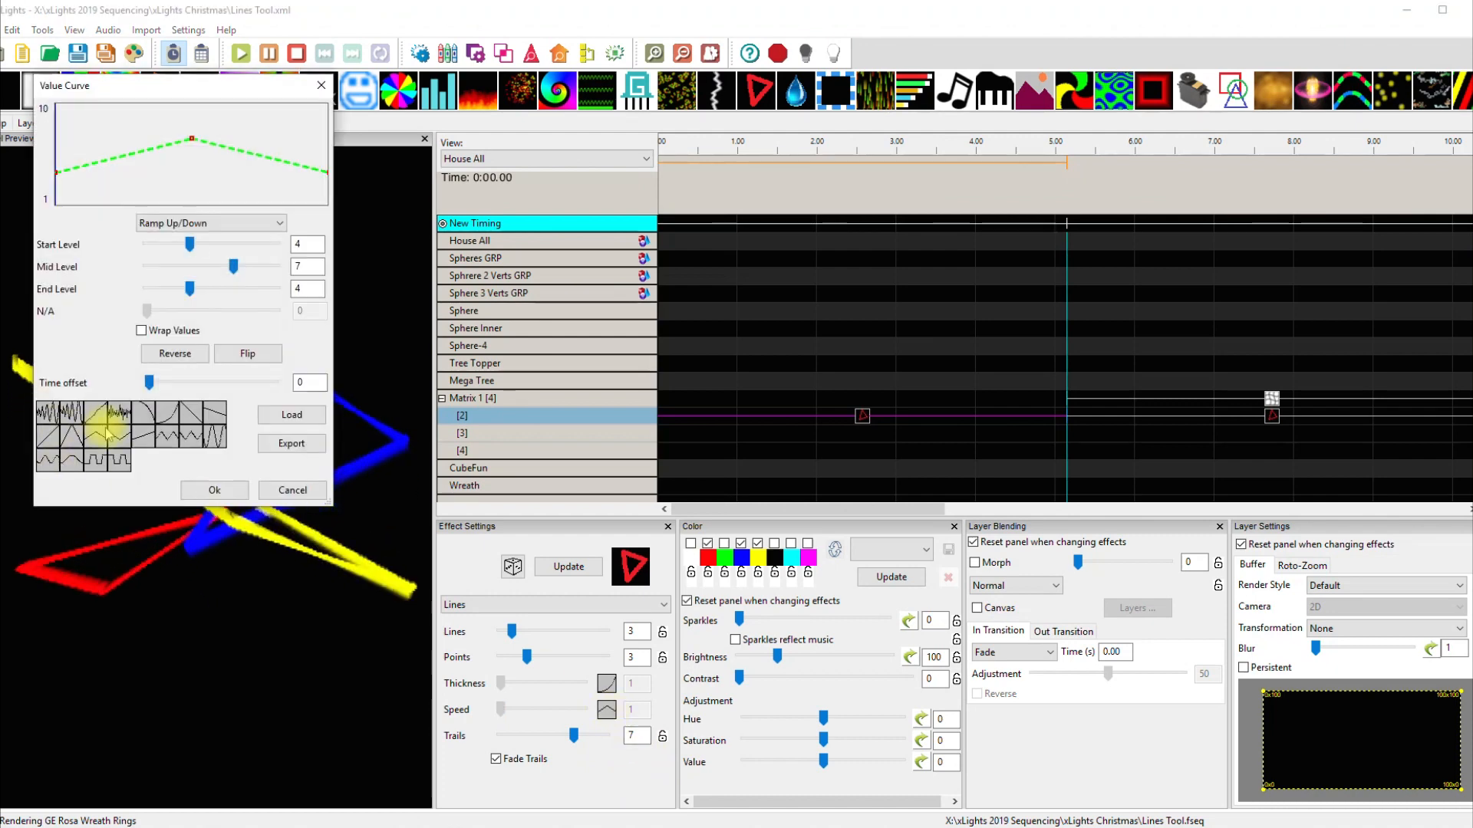
{"action": "left_click", "coordinate": [83, 456]}
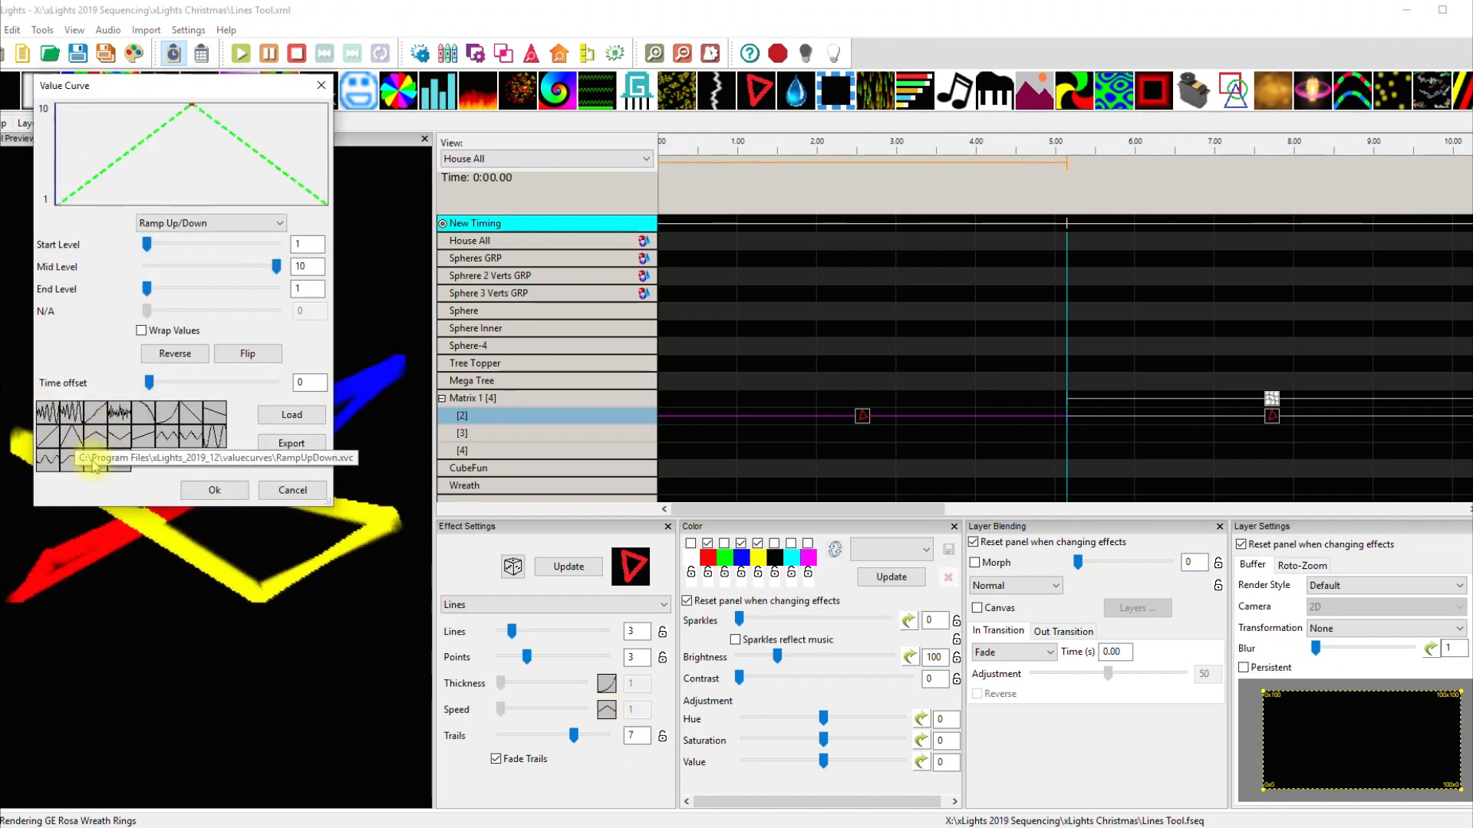
{"action": "left_click", "coordinate": [230, 490]}
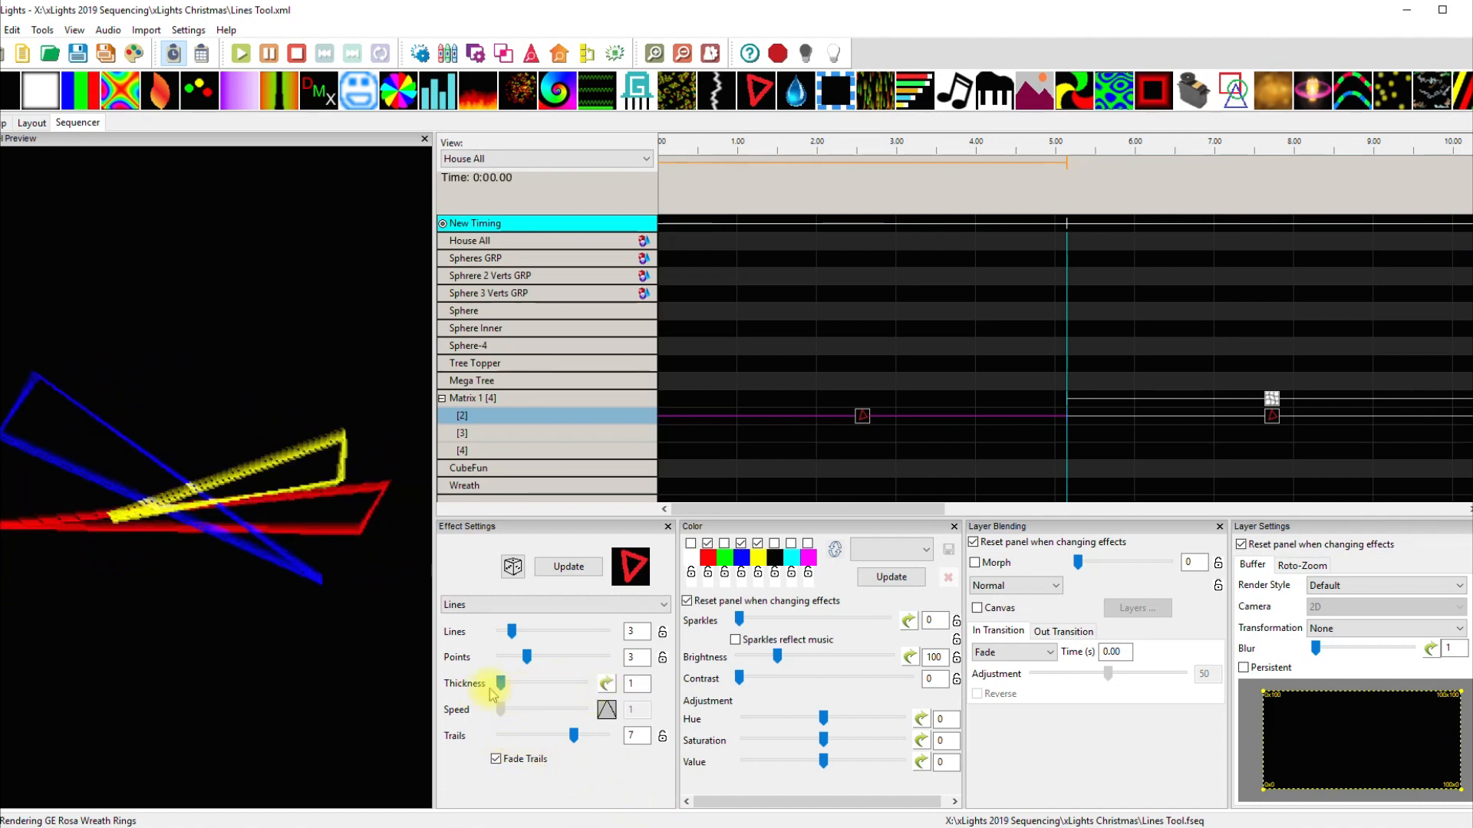
Set Thickness to 3 and enable its Exponential Up value curve.
{"action": "mouse_move", "coordinate": [497, 685]}
{"action": "left_mouse_down"}
{"action": "mouse_move", "coordinate": [608, 694]}
{"action": "mouse_move", "coordinate": [520, 689]}
{"action": "left_mouse_up"}
{"action": "left_click", "coordinate": [606, 684]}
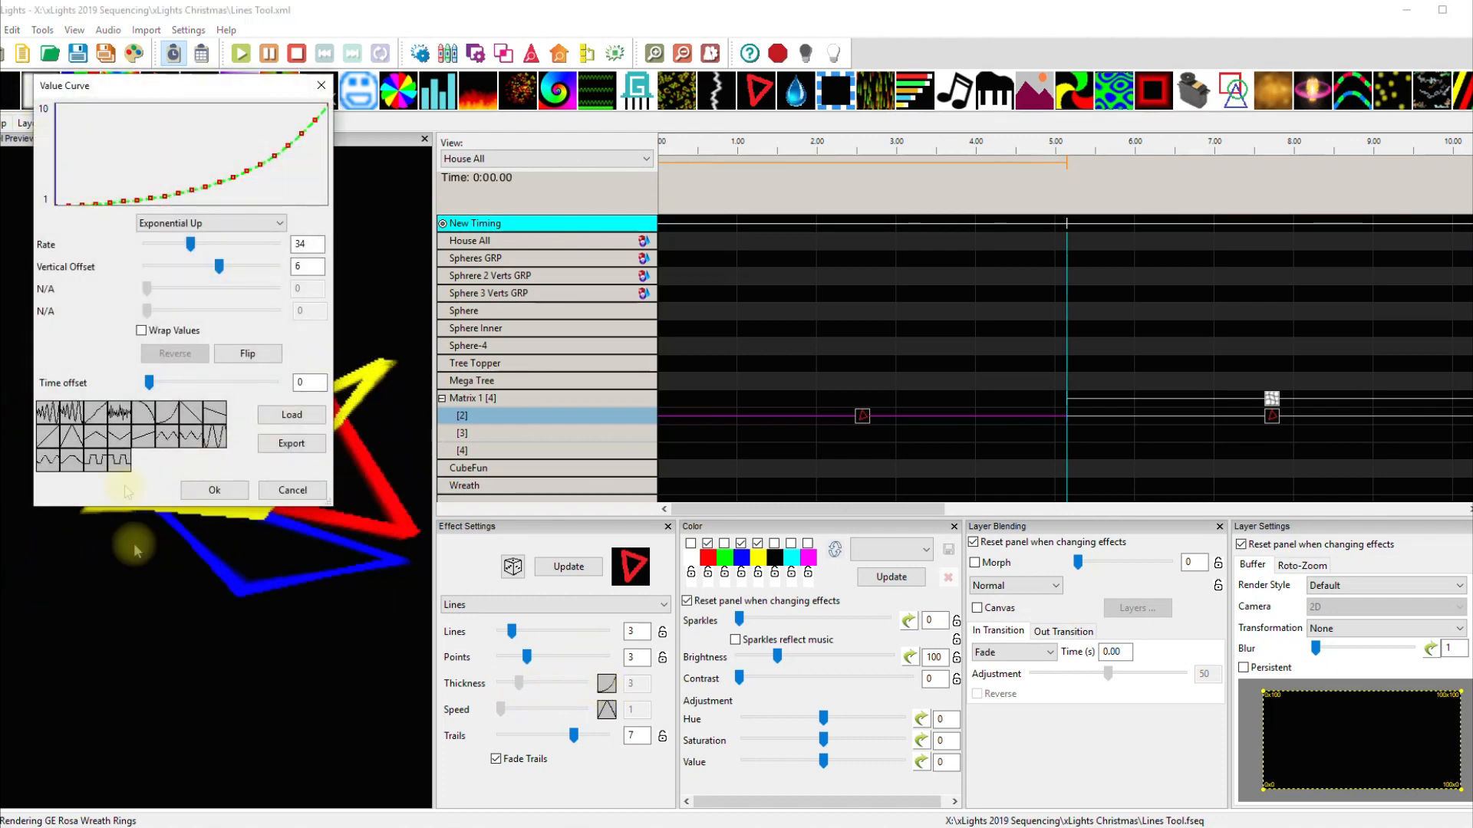
{"action": "left_click", "coordinate": [201, 492]}
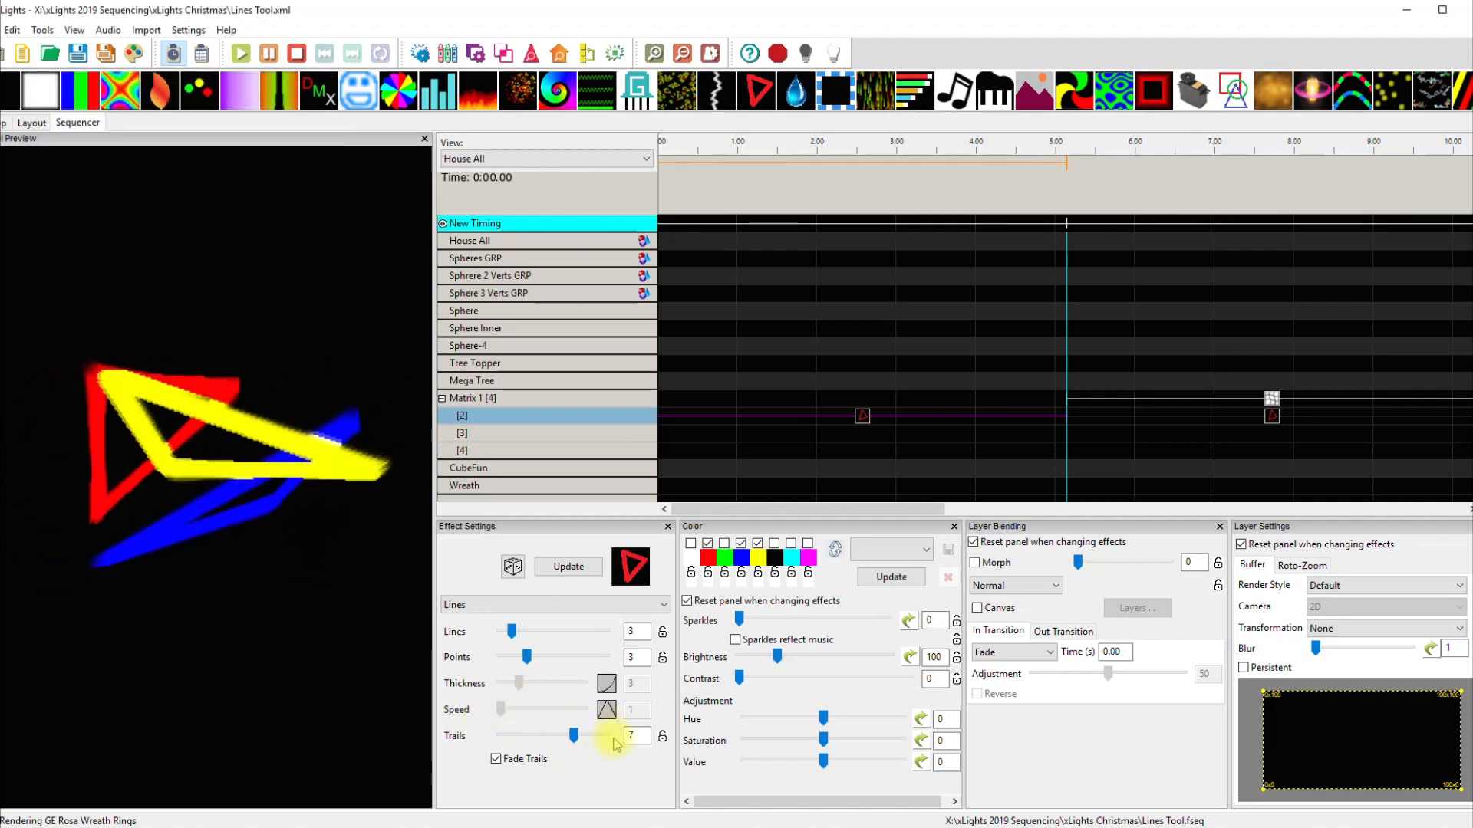
Try the Lines effect with Trails at 1 and raise Trails to 10.
{"action": "left_click_drag", "start_coordinate": [575, 736], "coordinate": [510, 738]}
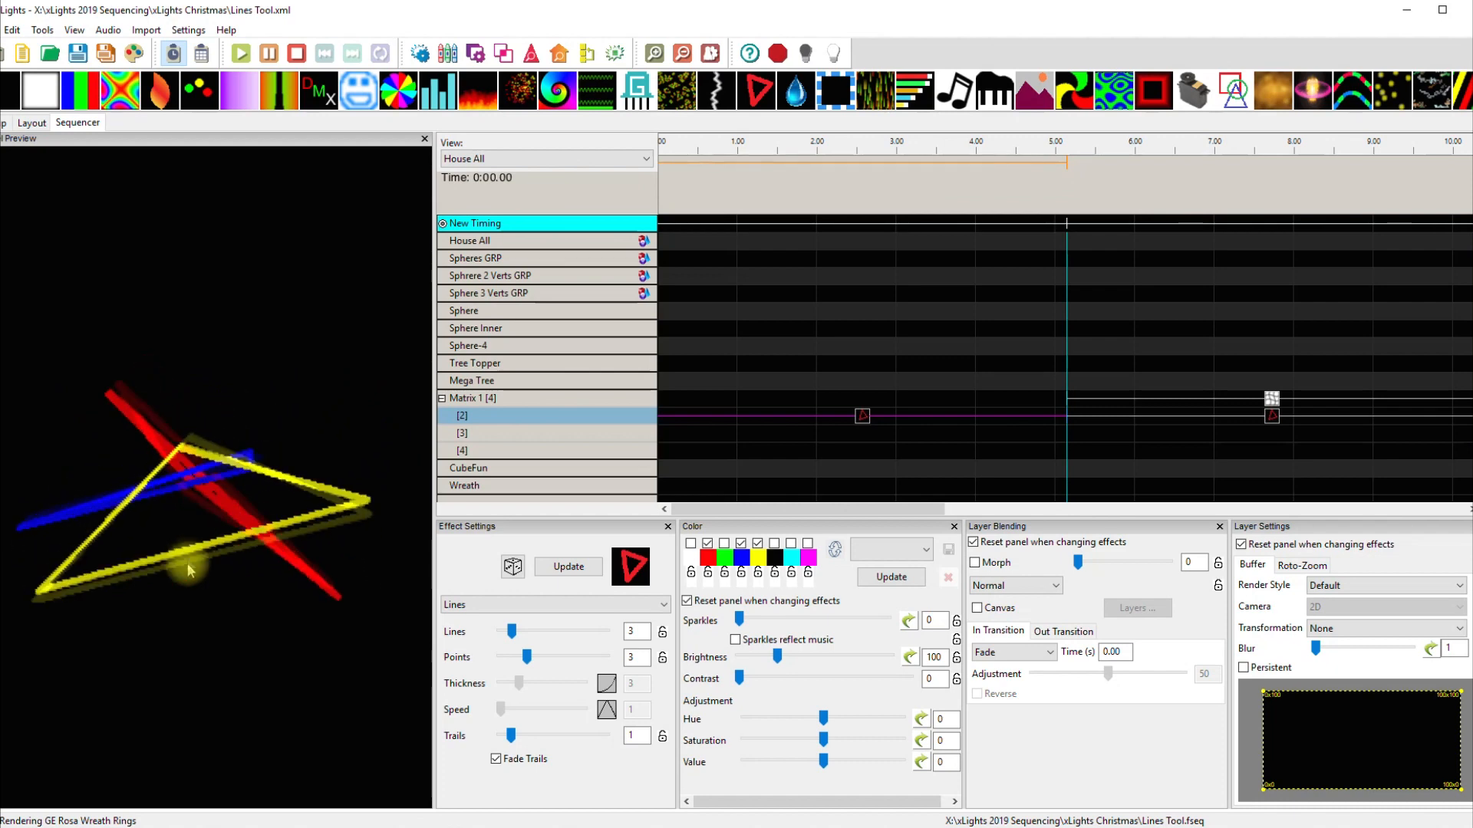
{"action": "left_click_drag", "start_coordinate": [511, 736], "coordinate": [618, 745]}
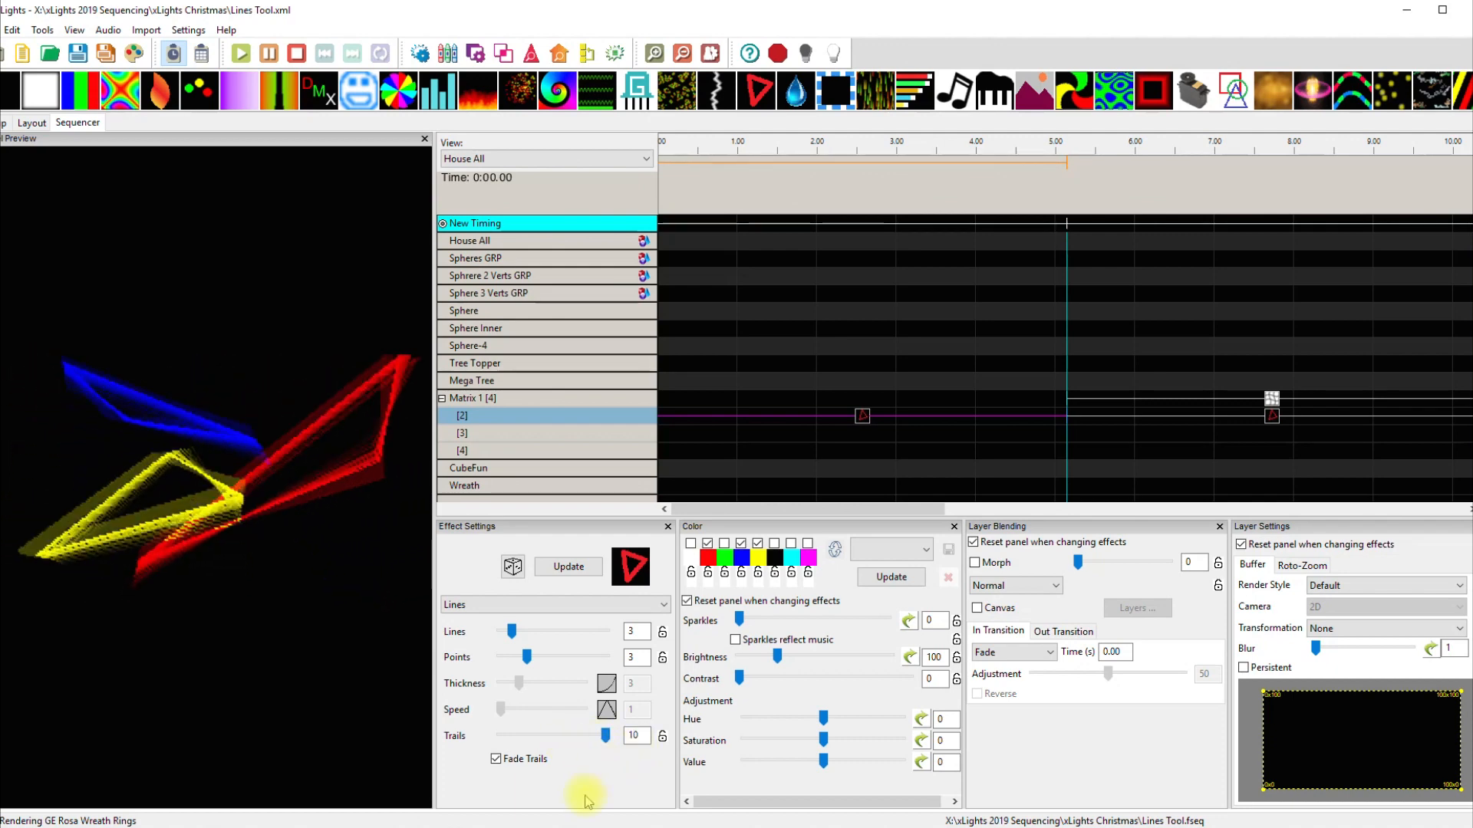
Turn off the value curves for Thickness and Speed and set Thickness to 1.
{"action": "left_click", "coordinate": [606, 684]}
{"action": "left_click", "coordinate": [606, 709]}
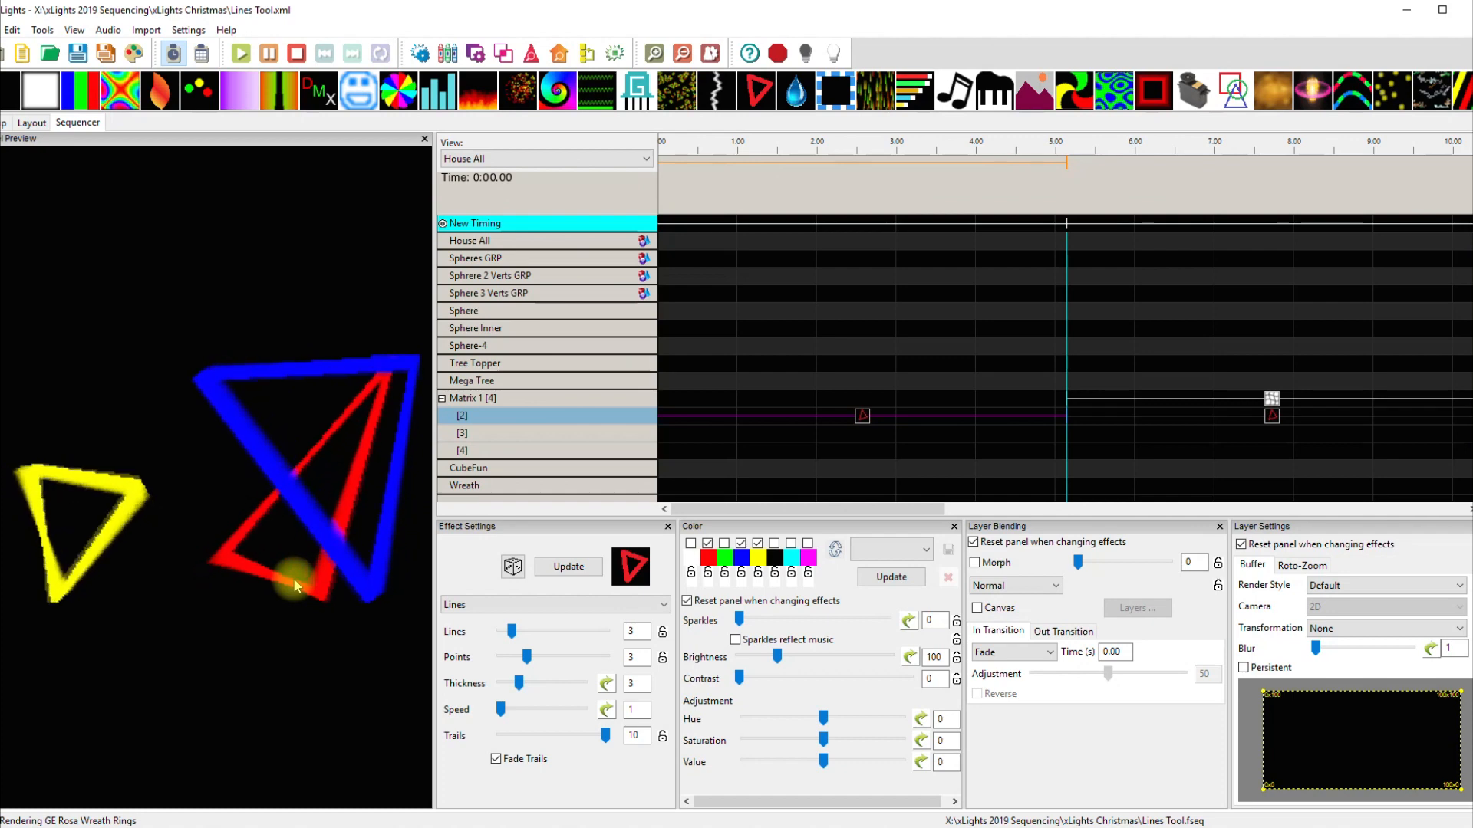
{"action": "left_click_drag", "start_coordinate": [511, 691], "coordinate": [497, 685]}
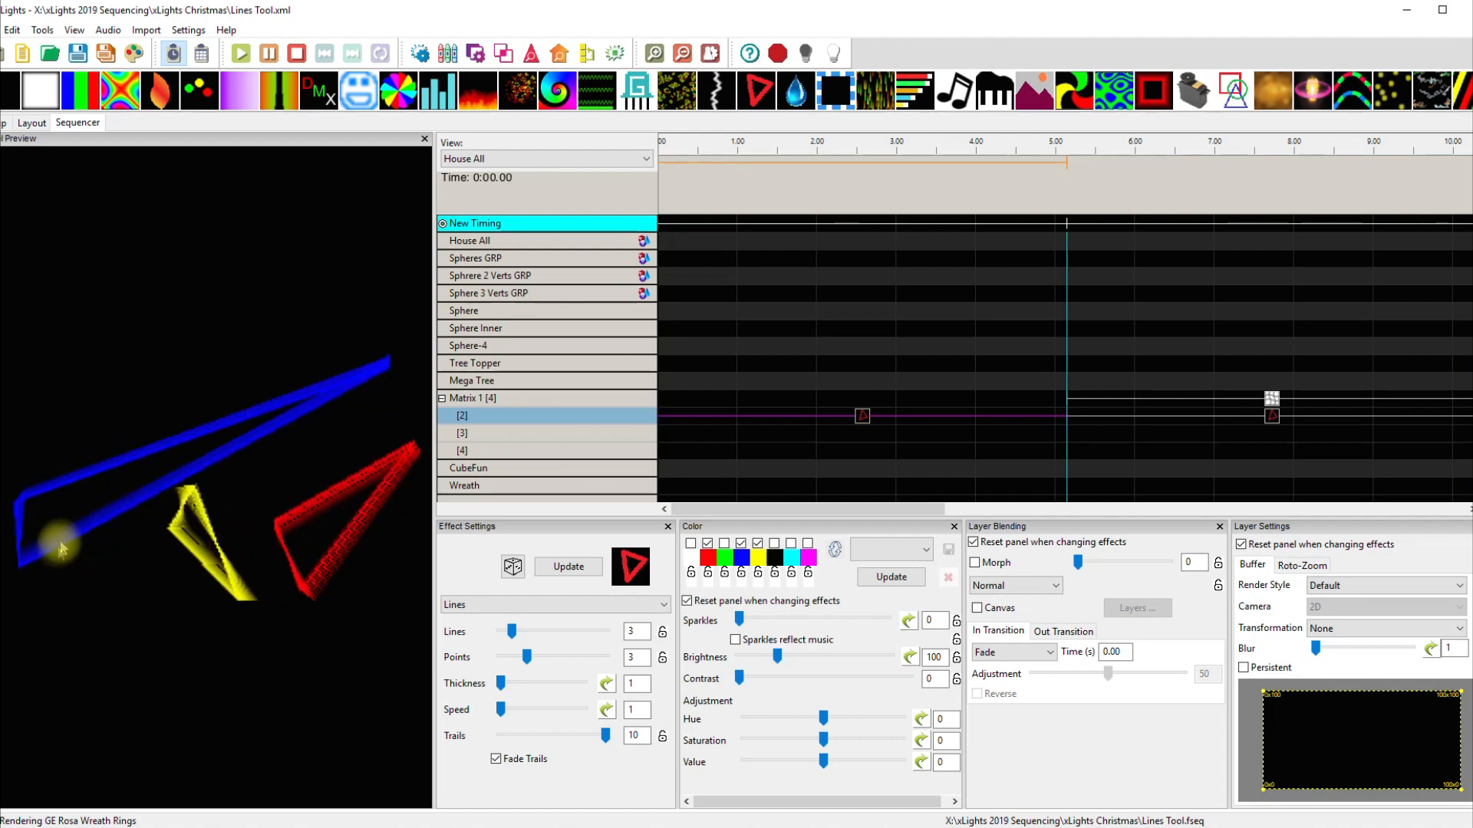
Turn Fade Trails off and back on to compare the trails in the preview.
{"action": "left_click", "coordinate": [495, 760]}
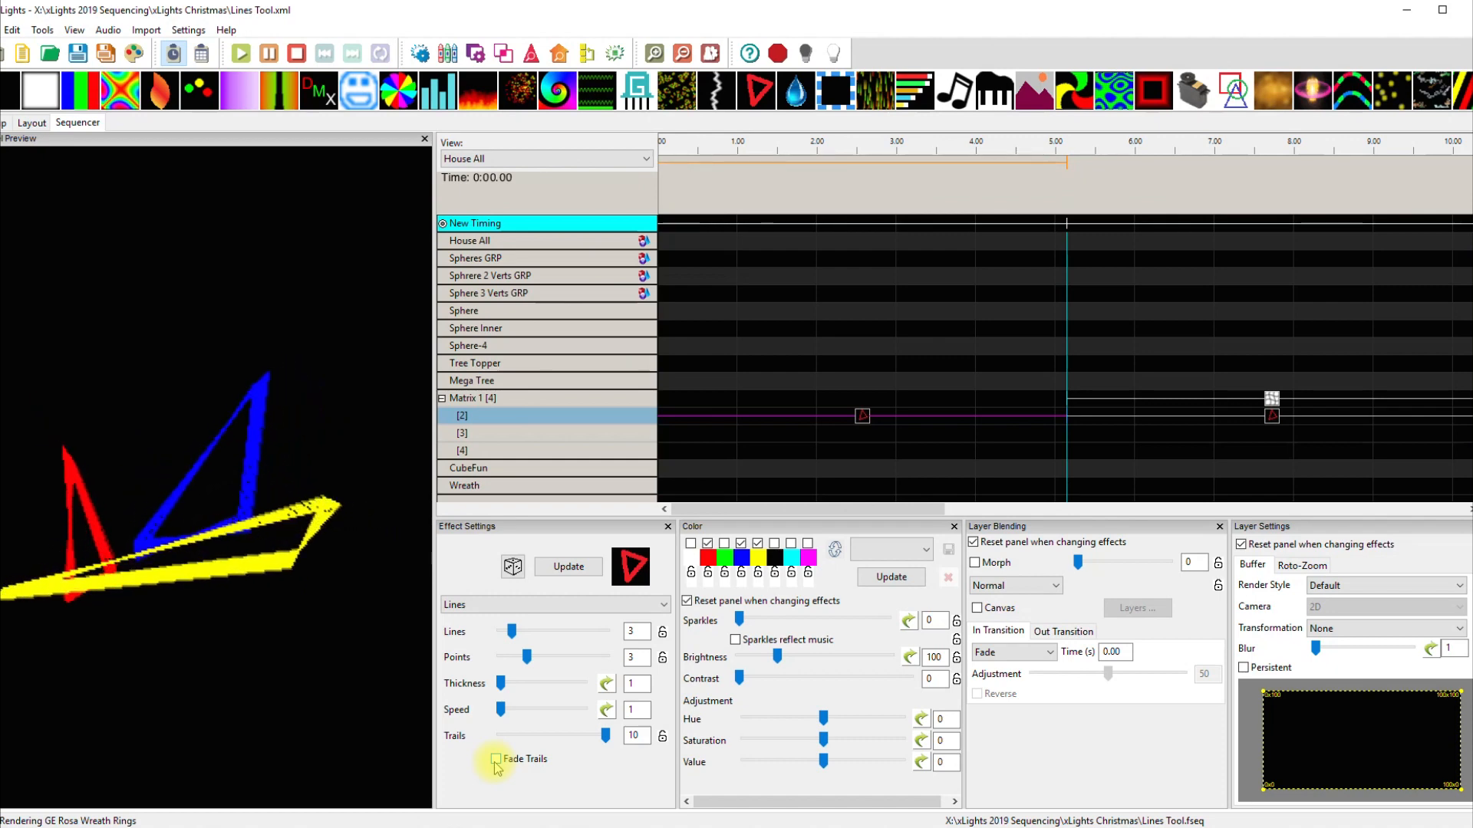
{"action": "left_click", "coordinate": [495, 759]}
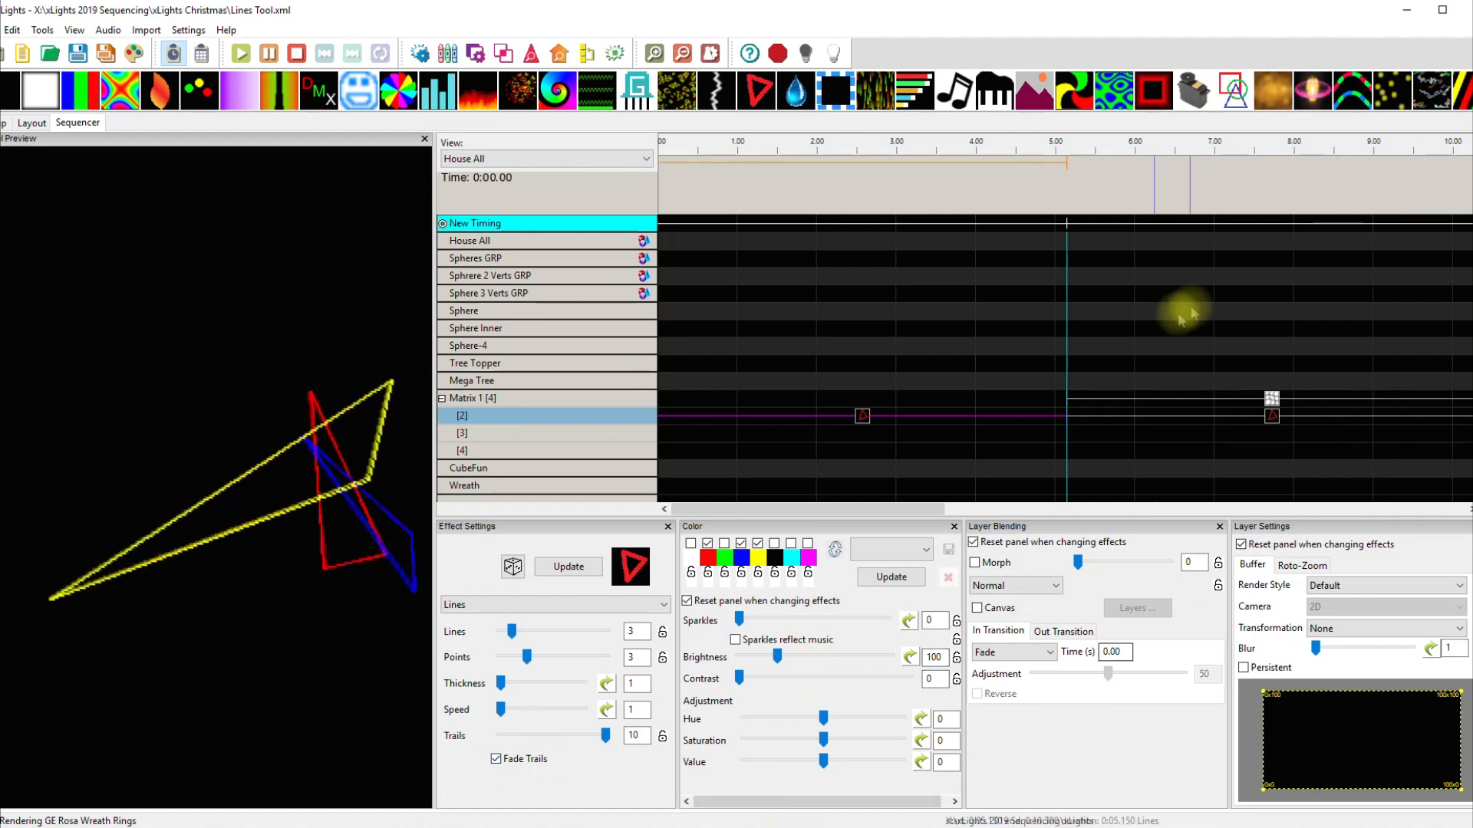
Select the Warp effect layered above the second Lines effect on Matrix 1, checking both effects' settings.
{"action": "left_click_drag", "start_coordinate": [899, 519], "coordinate": [1034, 514]}
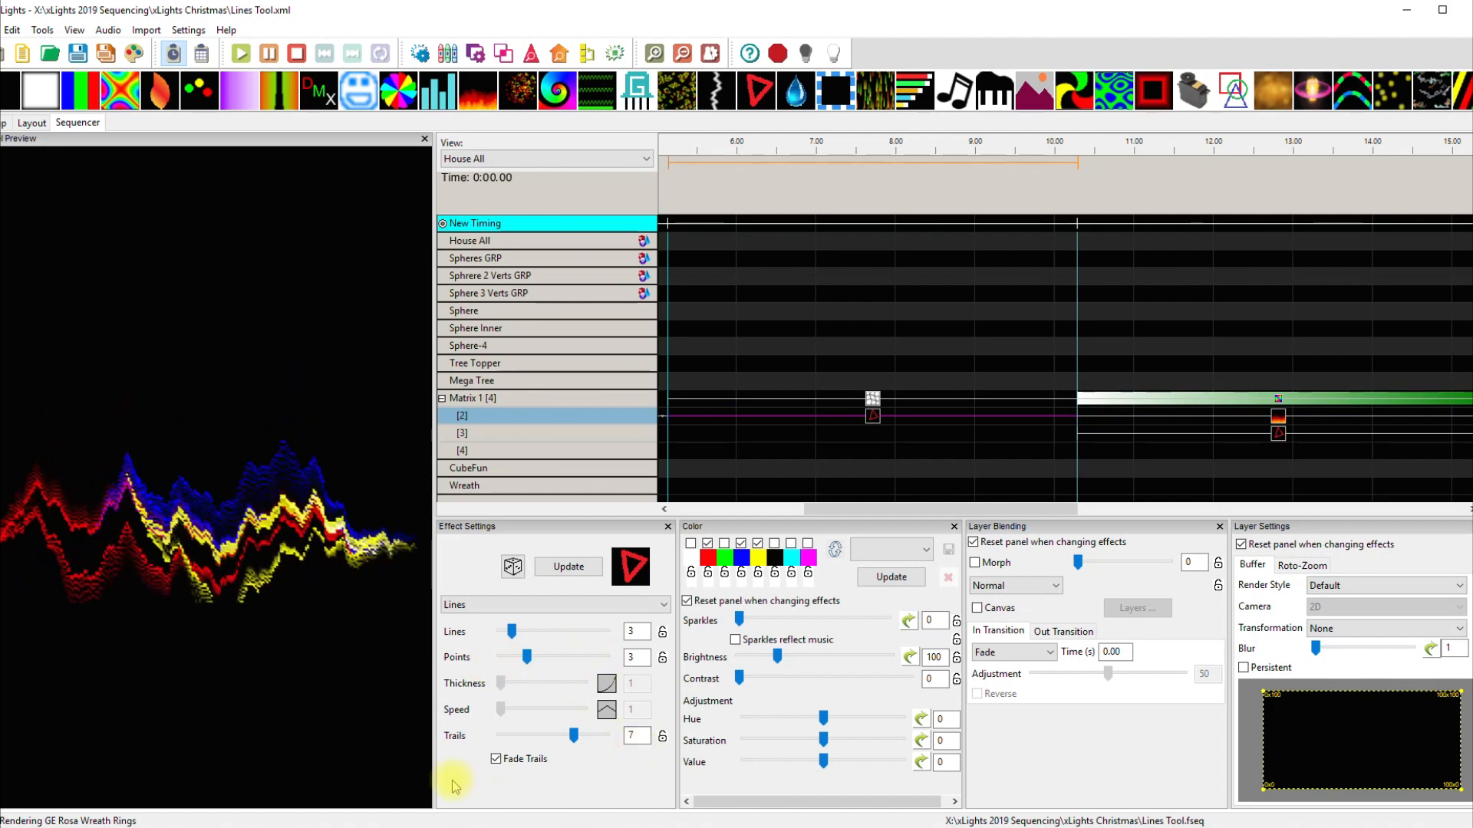
{"action": "left_click", "coordinate": [874, 399]}
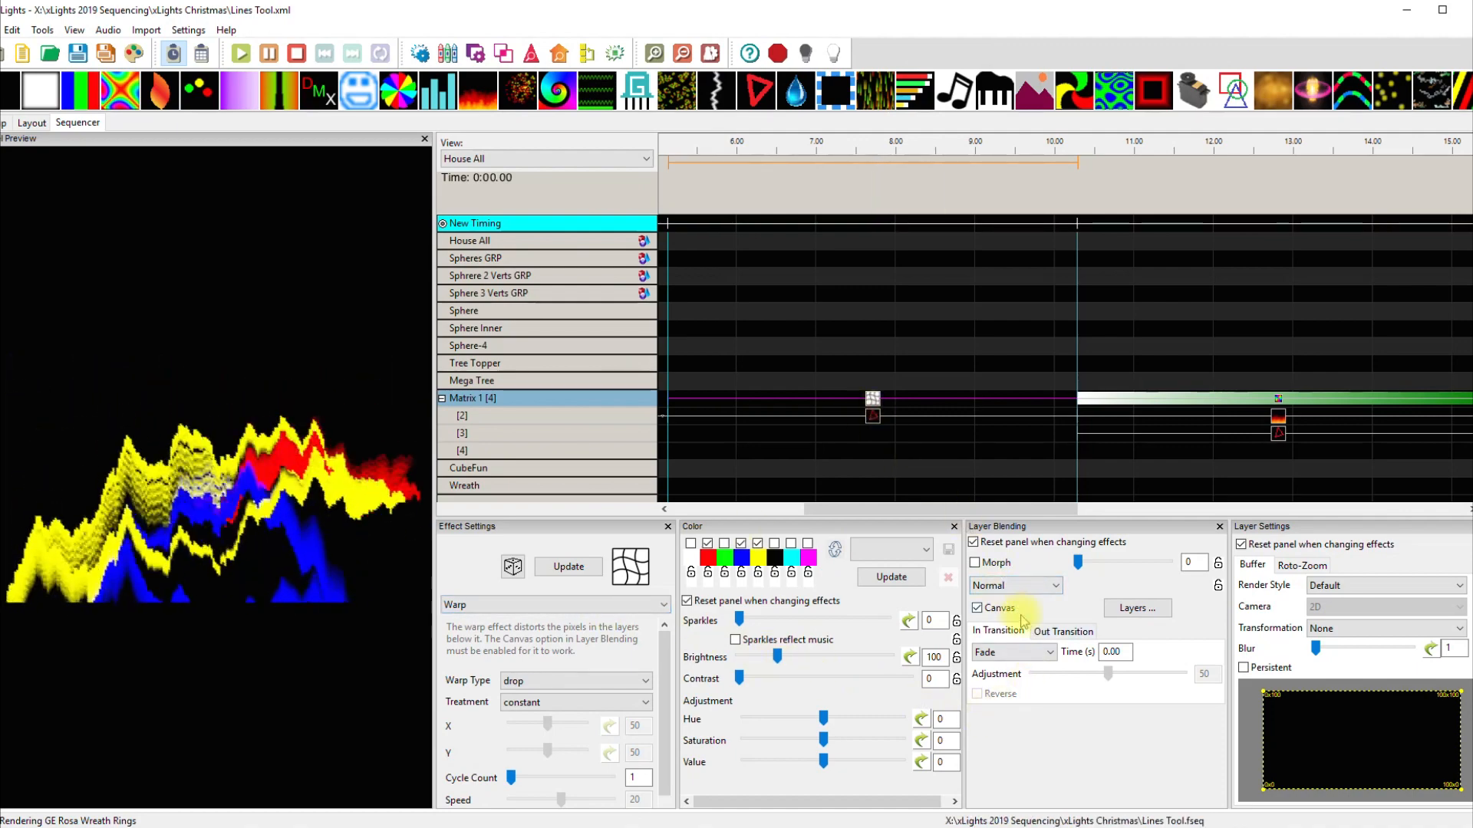
{"action": "left_click", "coordinate": [872, 414]}
{"action": "left_click", "coordinate": [872, 399]}
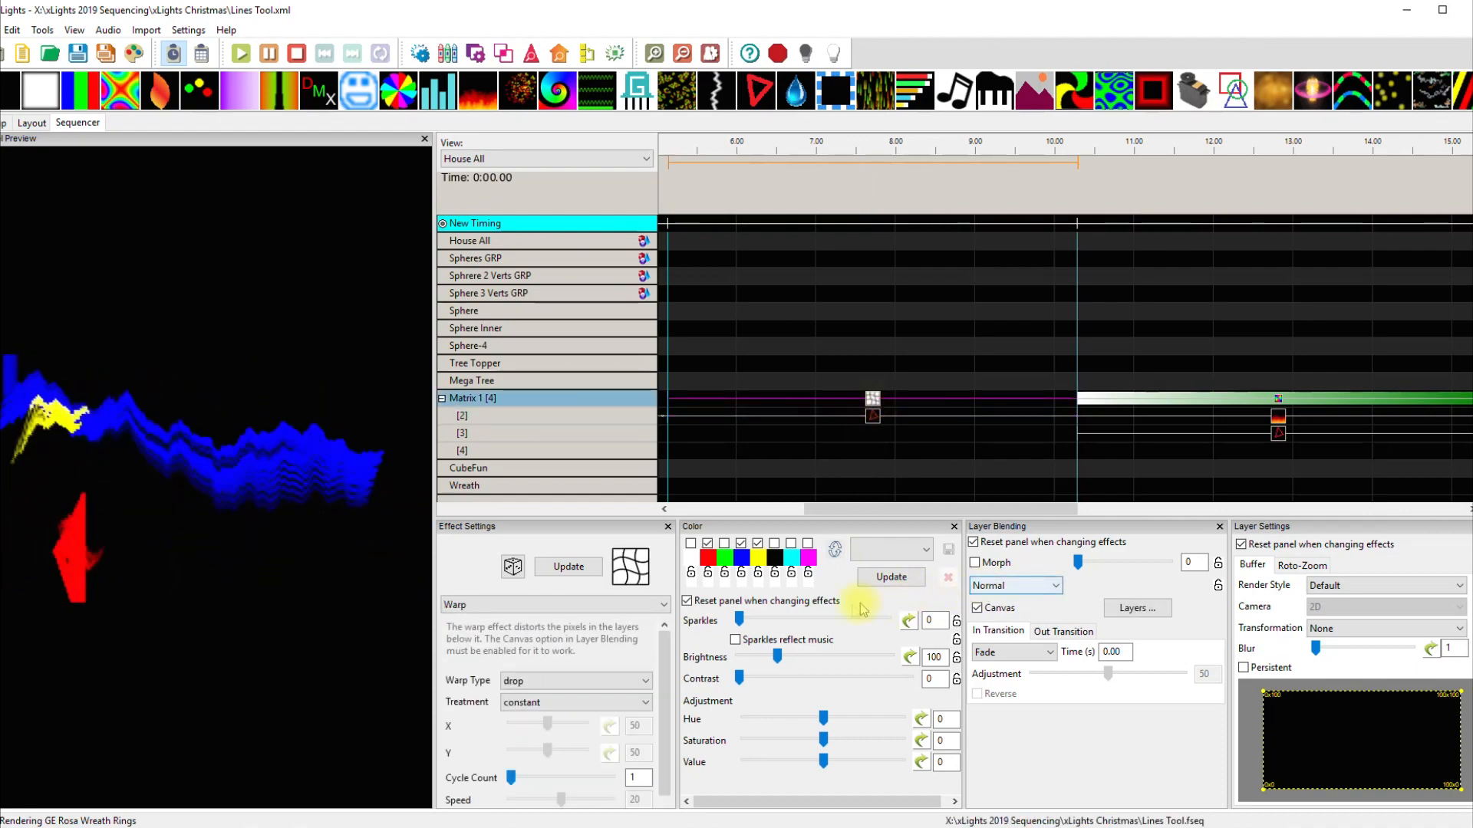
Try the circle reveal, water drops and circular swirl warp types on the selected Warp effect.
{"action": "left_click", "coordinate": [644, 681]}
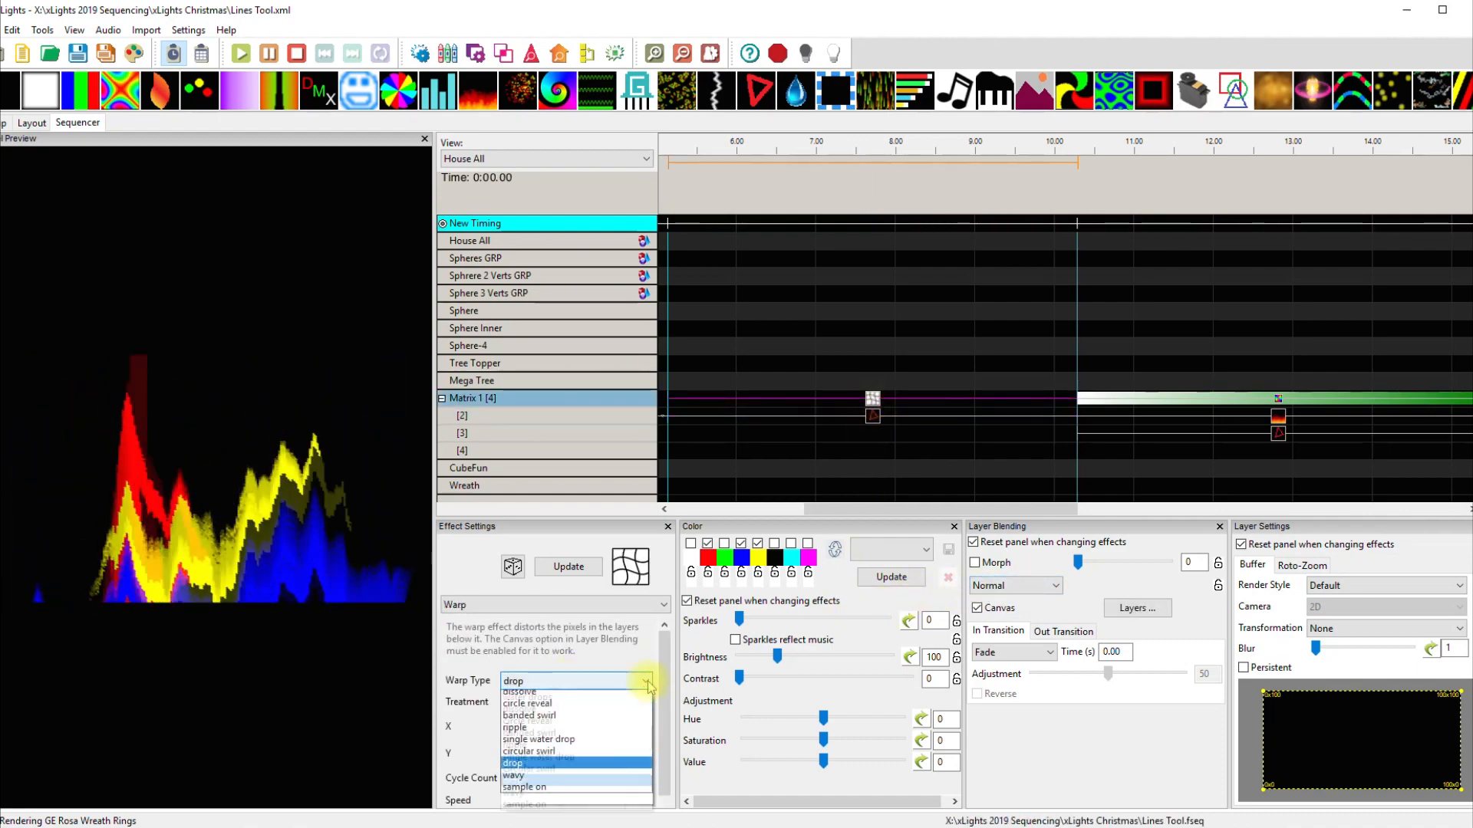
{"action": "left_click", "coordinate": [615, 721]}
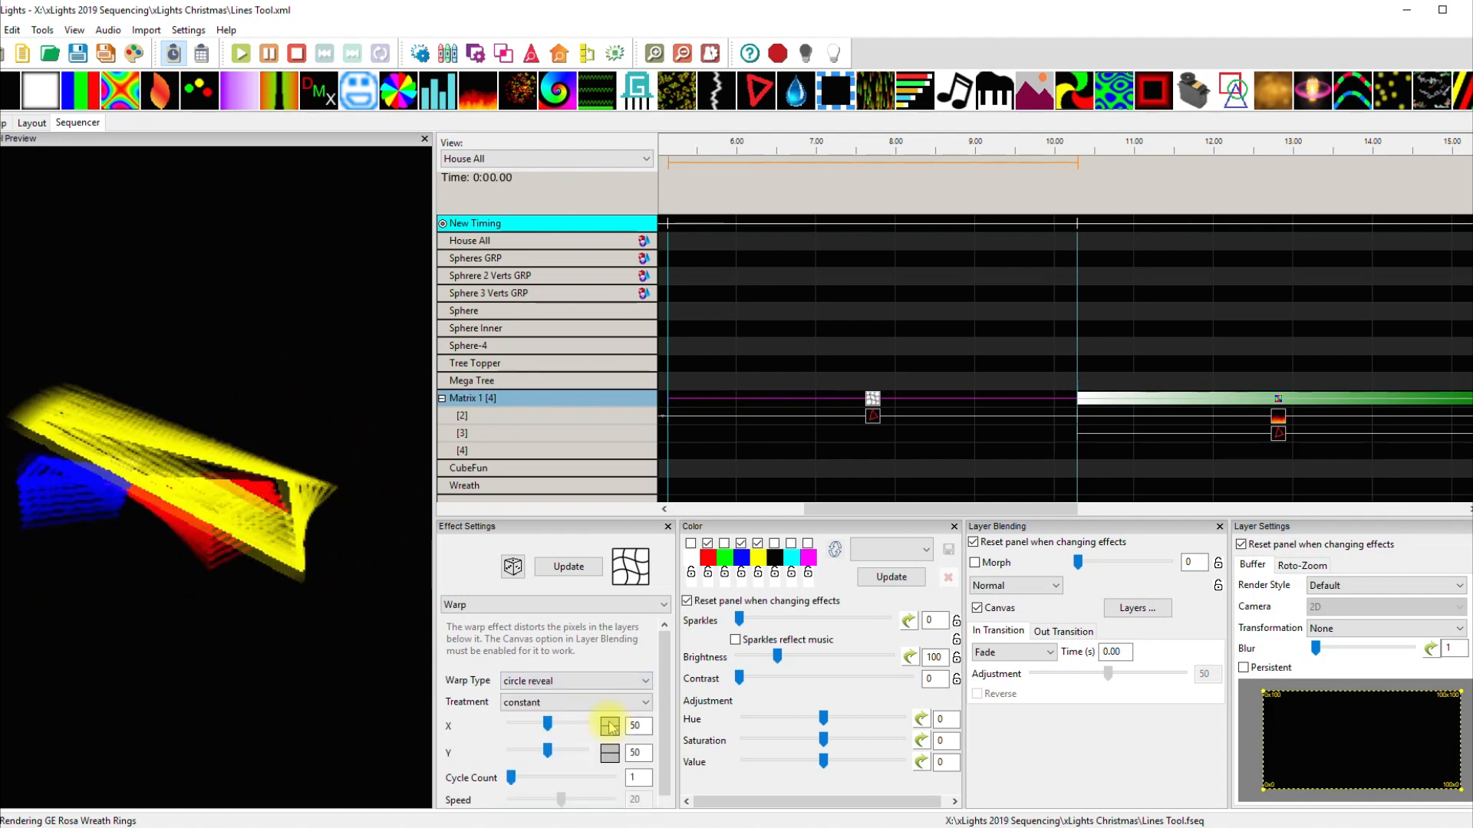
{"action": "left_click", "coordinate": [610, 681]}
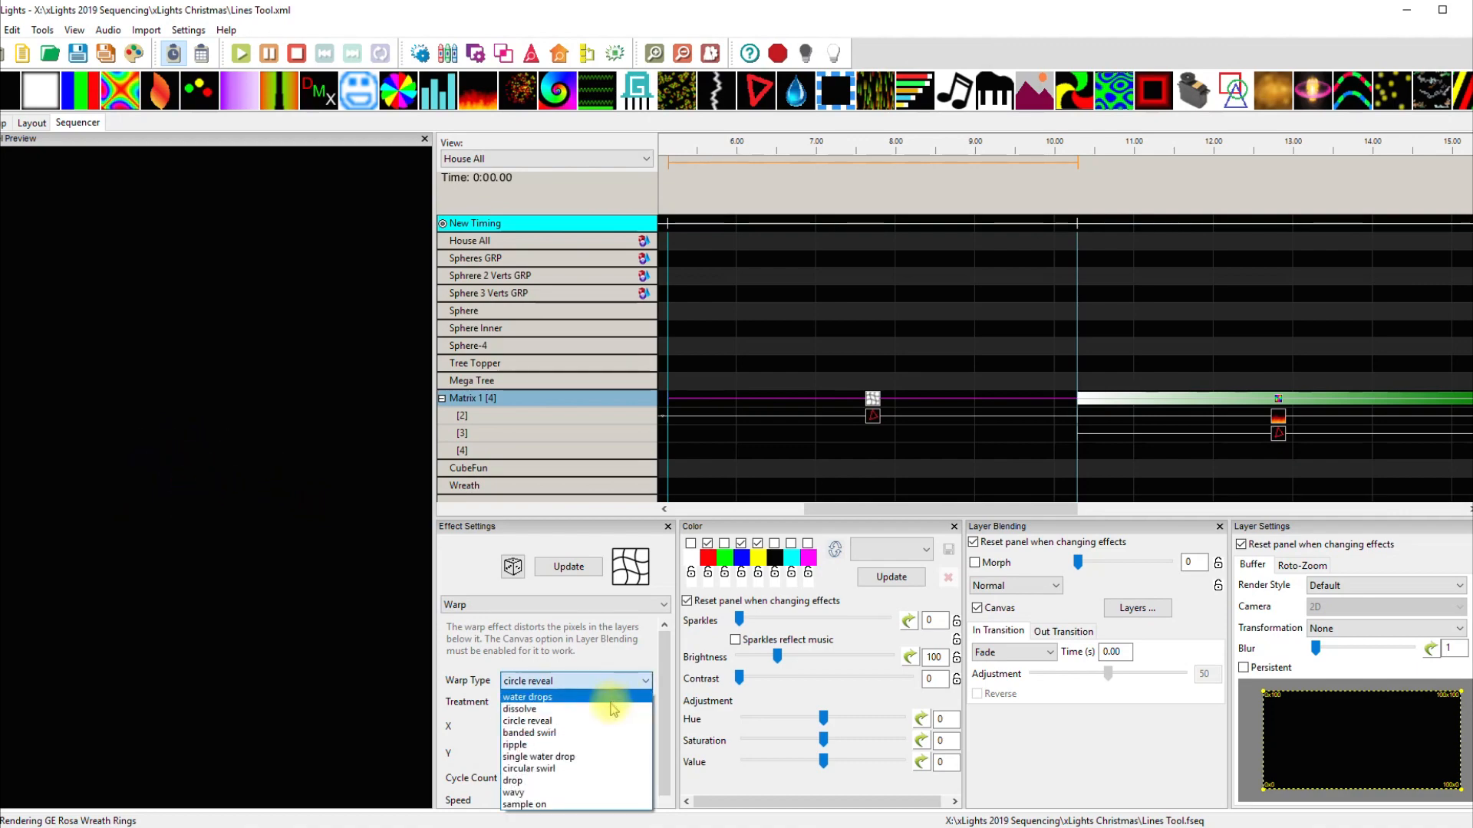
{"action": "left_click", "coordinate": [614, 704]}
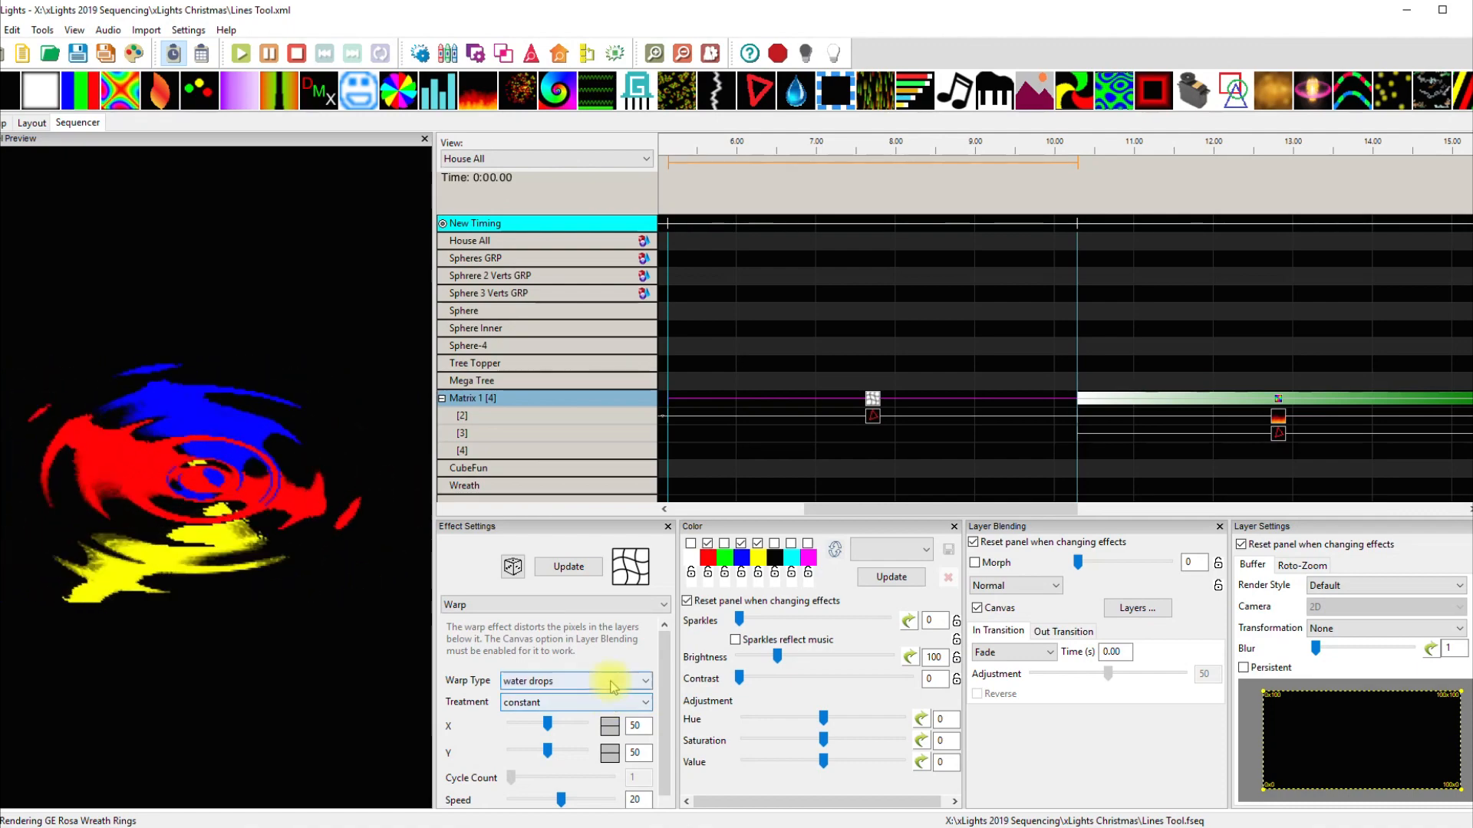
{"action": "left_click", "coordinate": [610, 681]}
{"action": "left_click", "coordinate": [586, 769]}
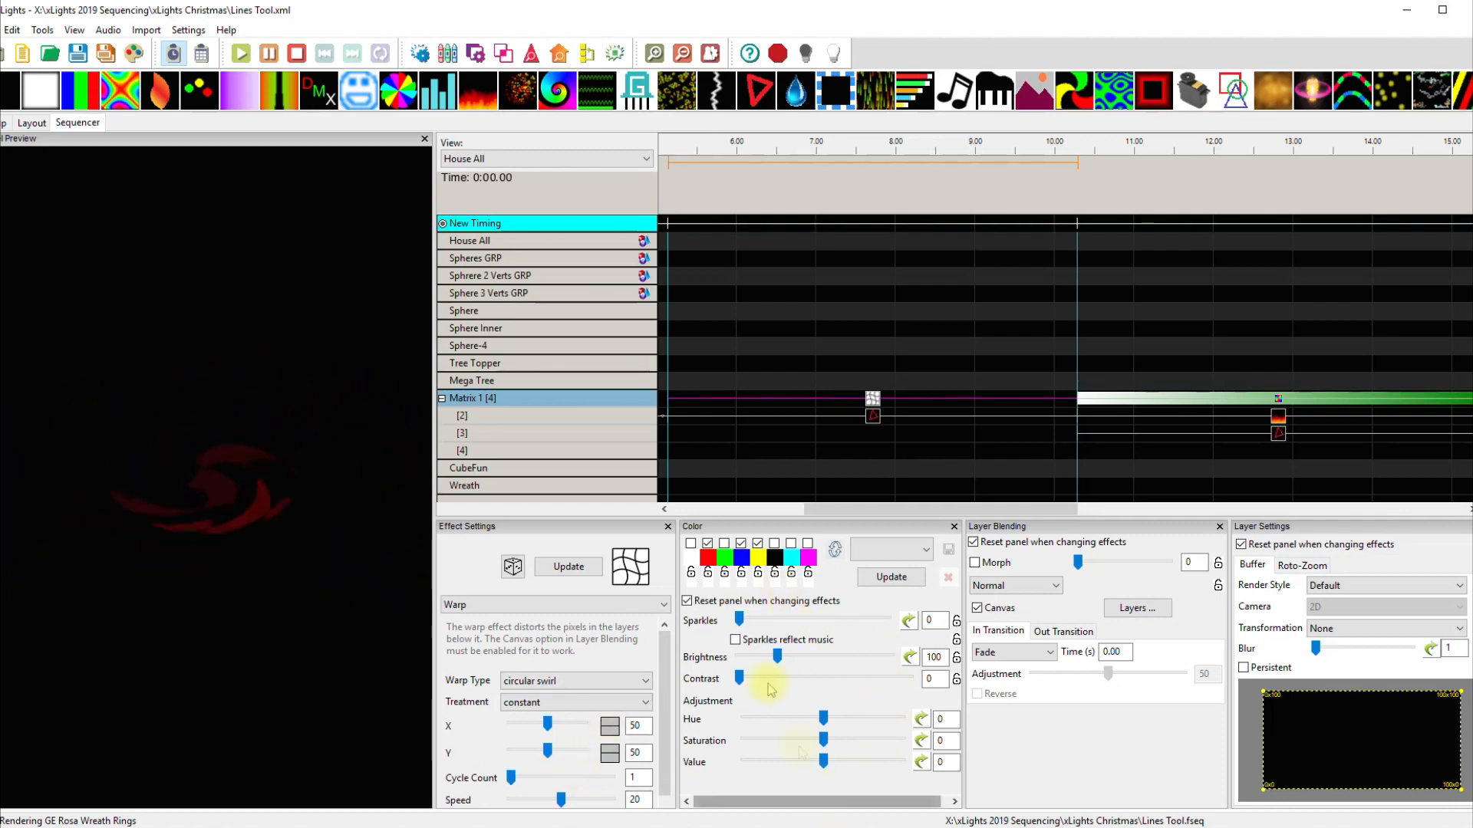
Set the warp type to ripple and reselect the Warp effect on Matrix 1.
{"action": "left_click", "coordinate": [588, 684]}
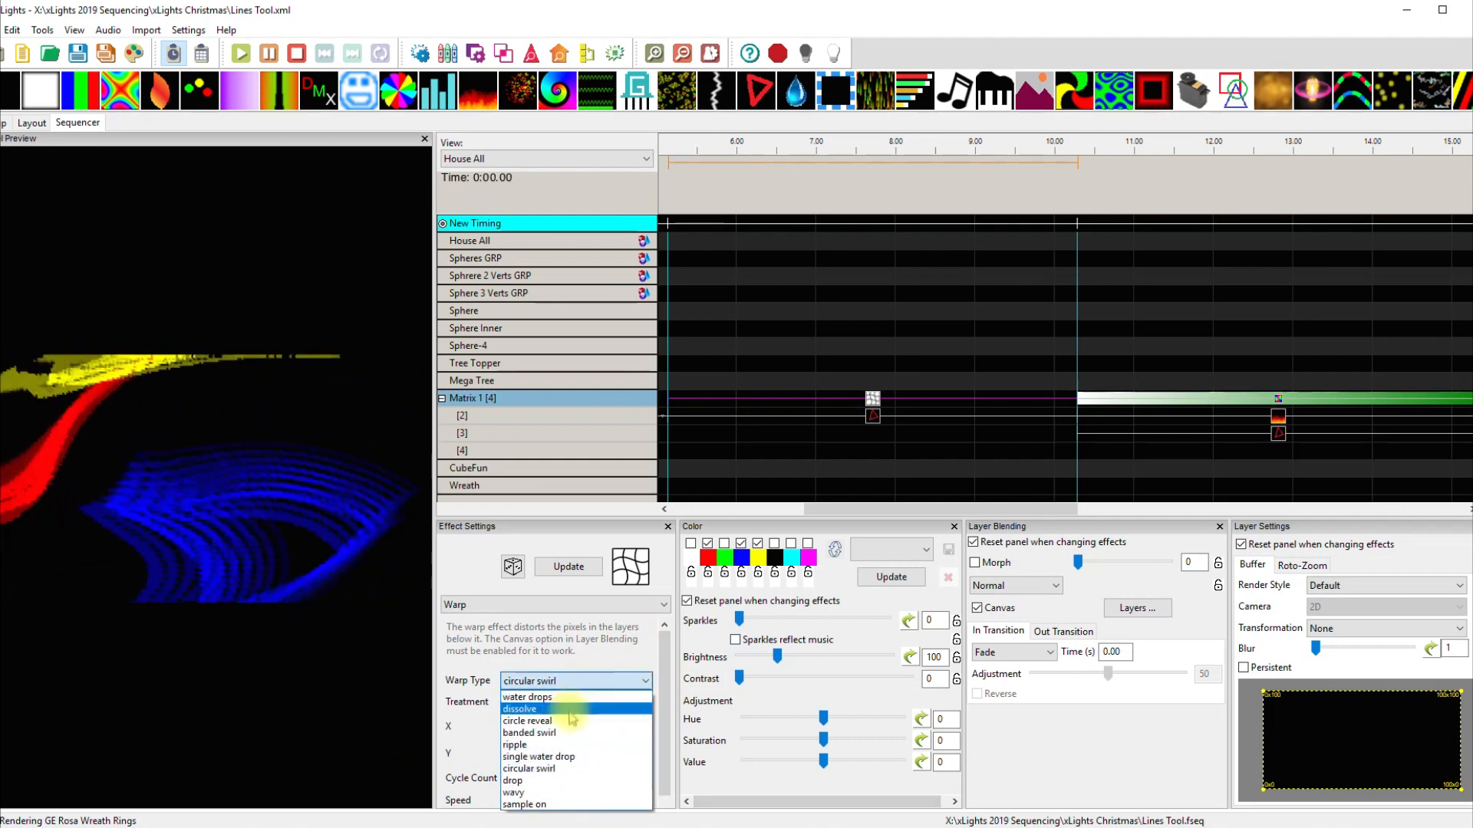
{"action": "left_click", "coordinate": [561, 745]}
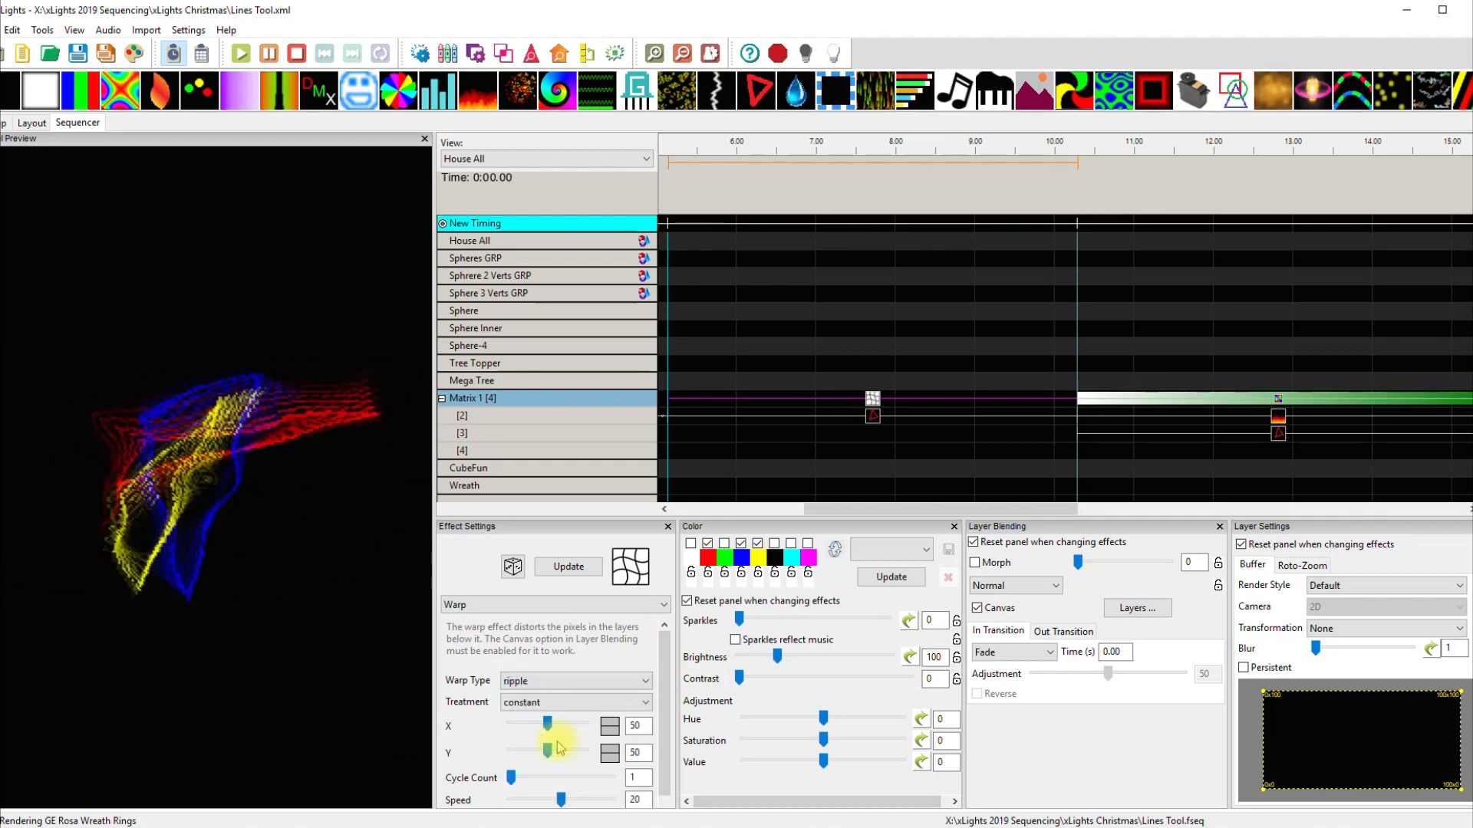
{"action": "left_click", "coordinate": [872, 401]}
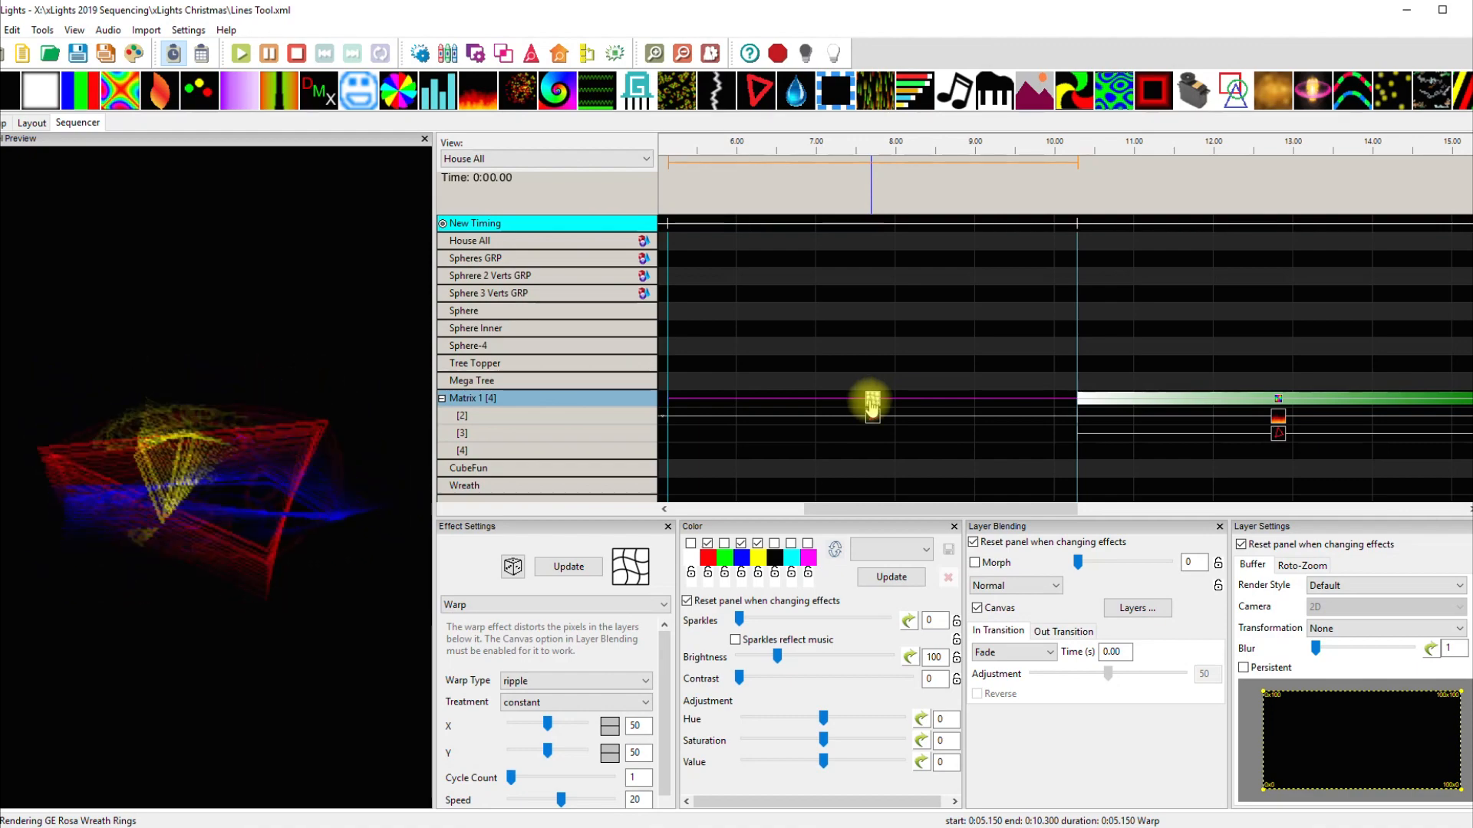
Try the 1 is True Unmask and 2 is True Unmask blending modes on the selected Warp effect.
{"action": "left_click", "coordinate": [1038, 595]}
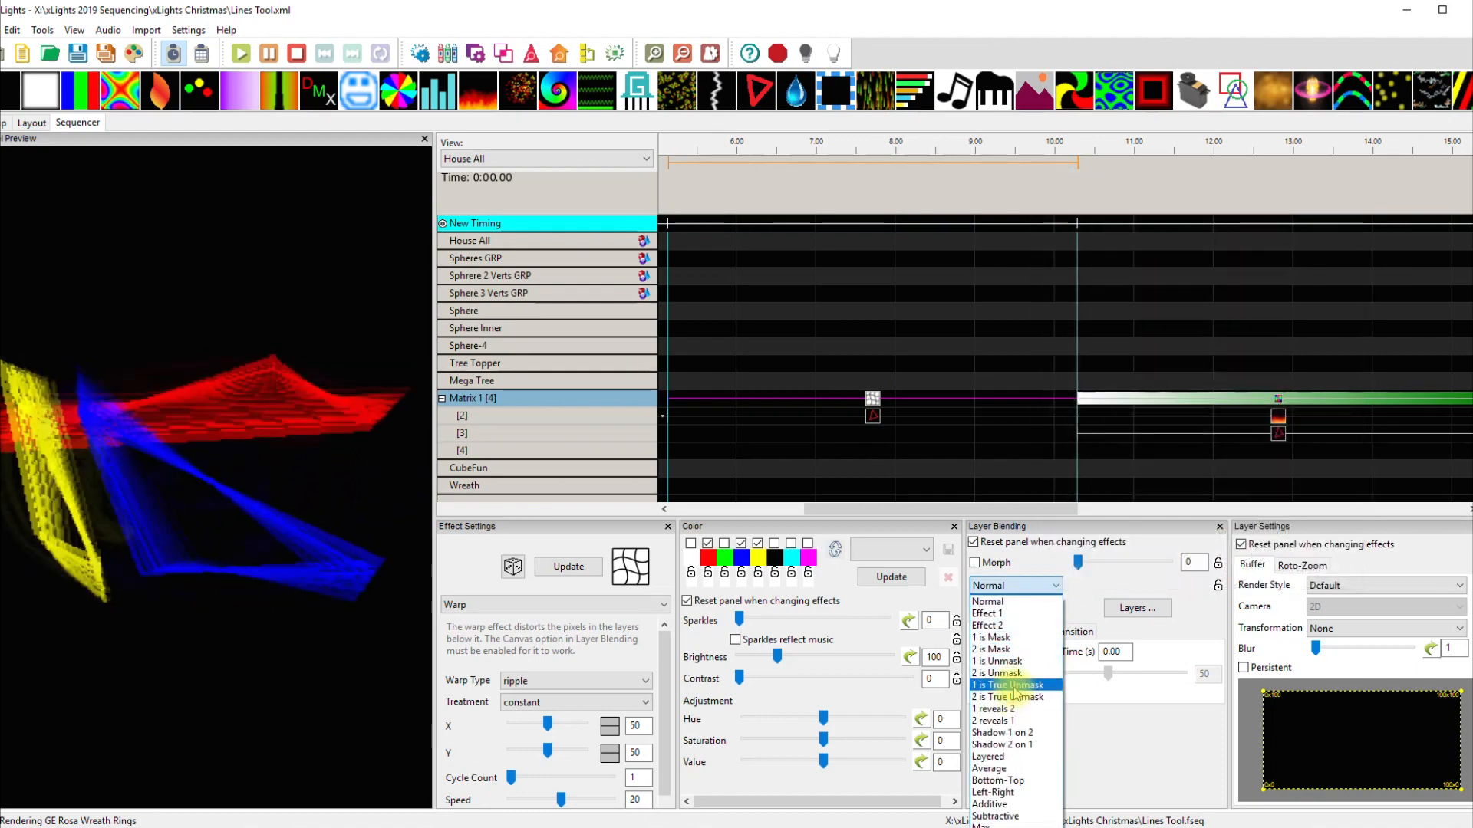
{"action": "left_click", "coordinate": [1014, 688]}
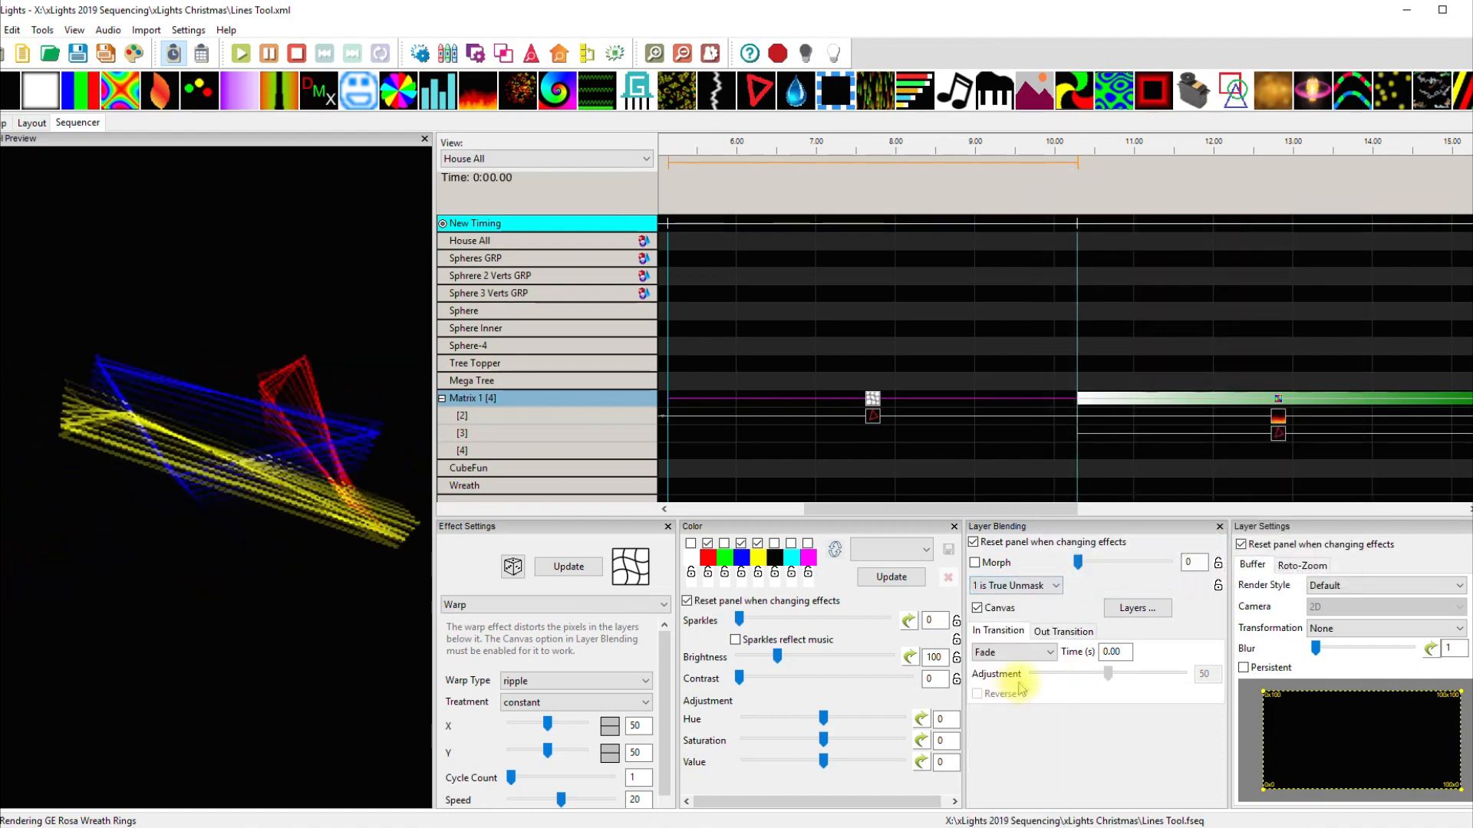
{"action": "left_click", "coordinate": [1028, 586]}
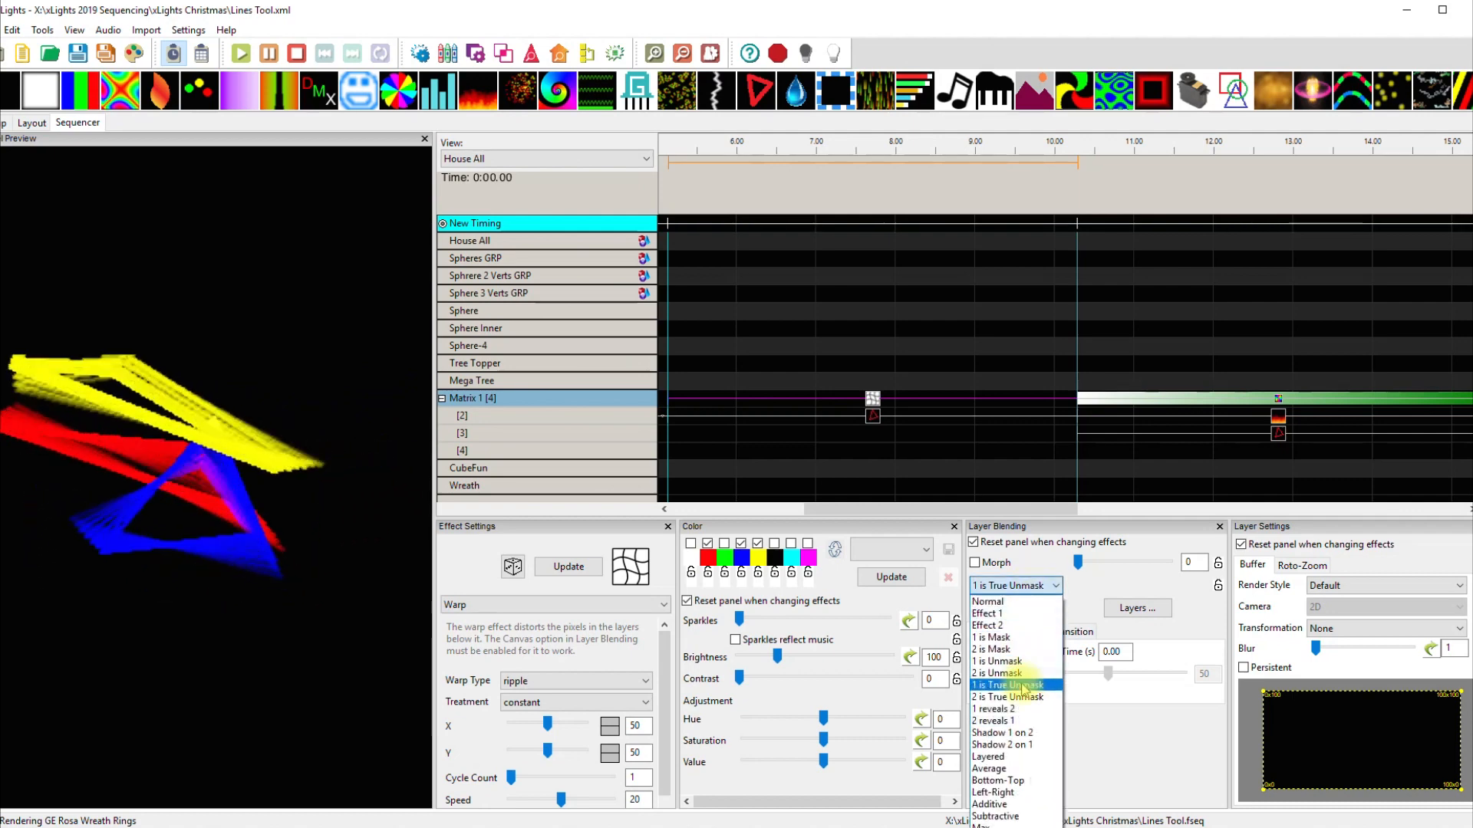
{"action": "left_click", "coordinate": [1022, 697]}
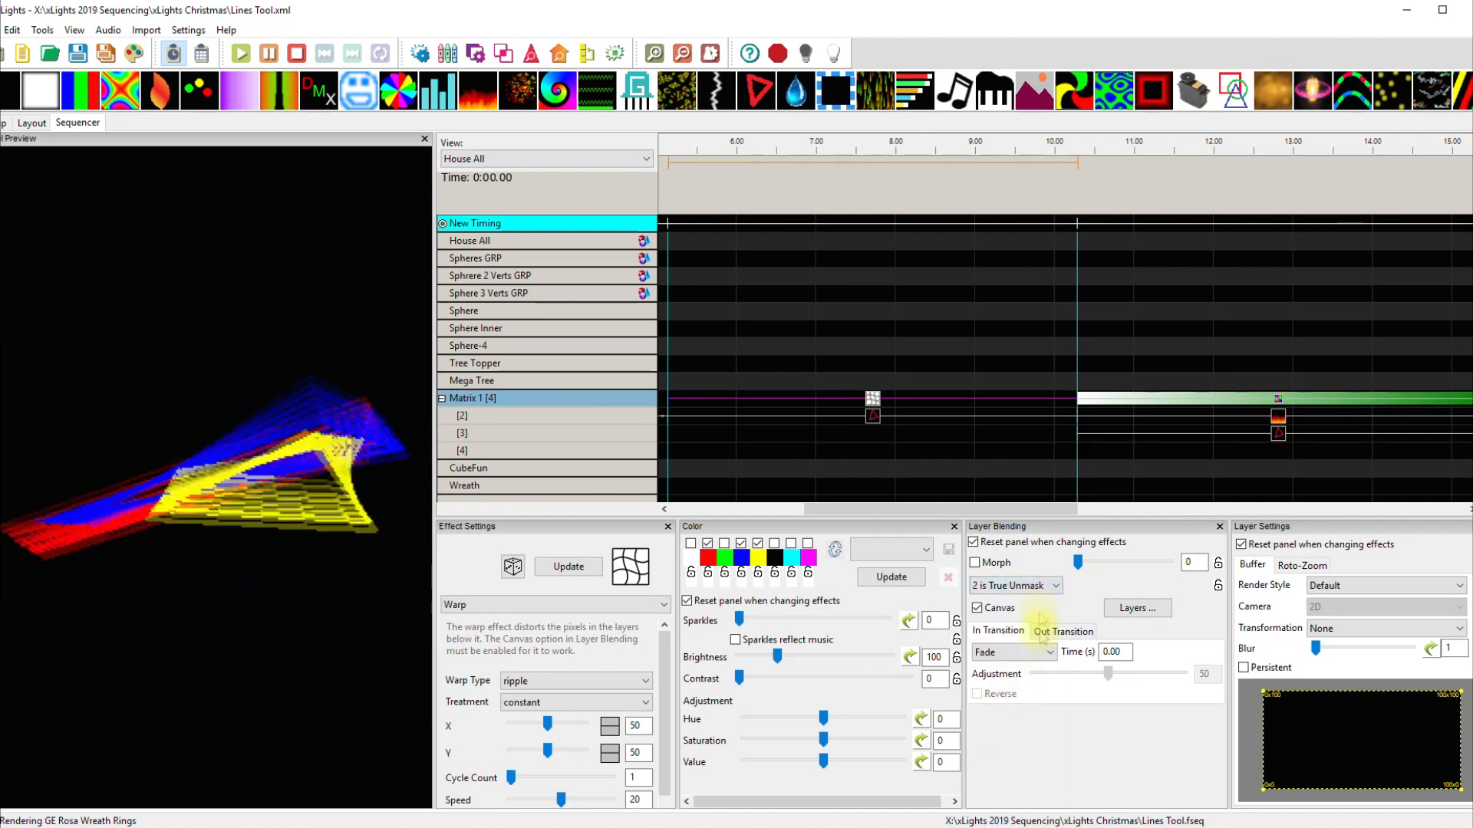
Set the Warp effect's layer blending to 1 reveals 2 and select the Lines effect beneath it.
{"action": "left_click", "coordinate": [1025, 586]}
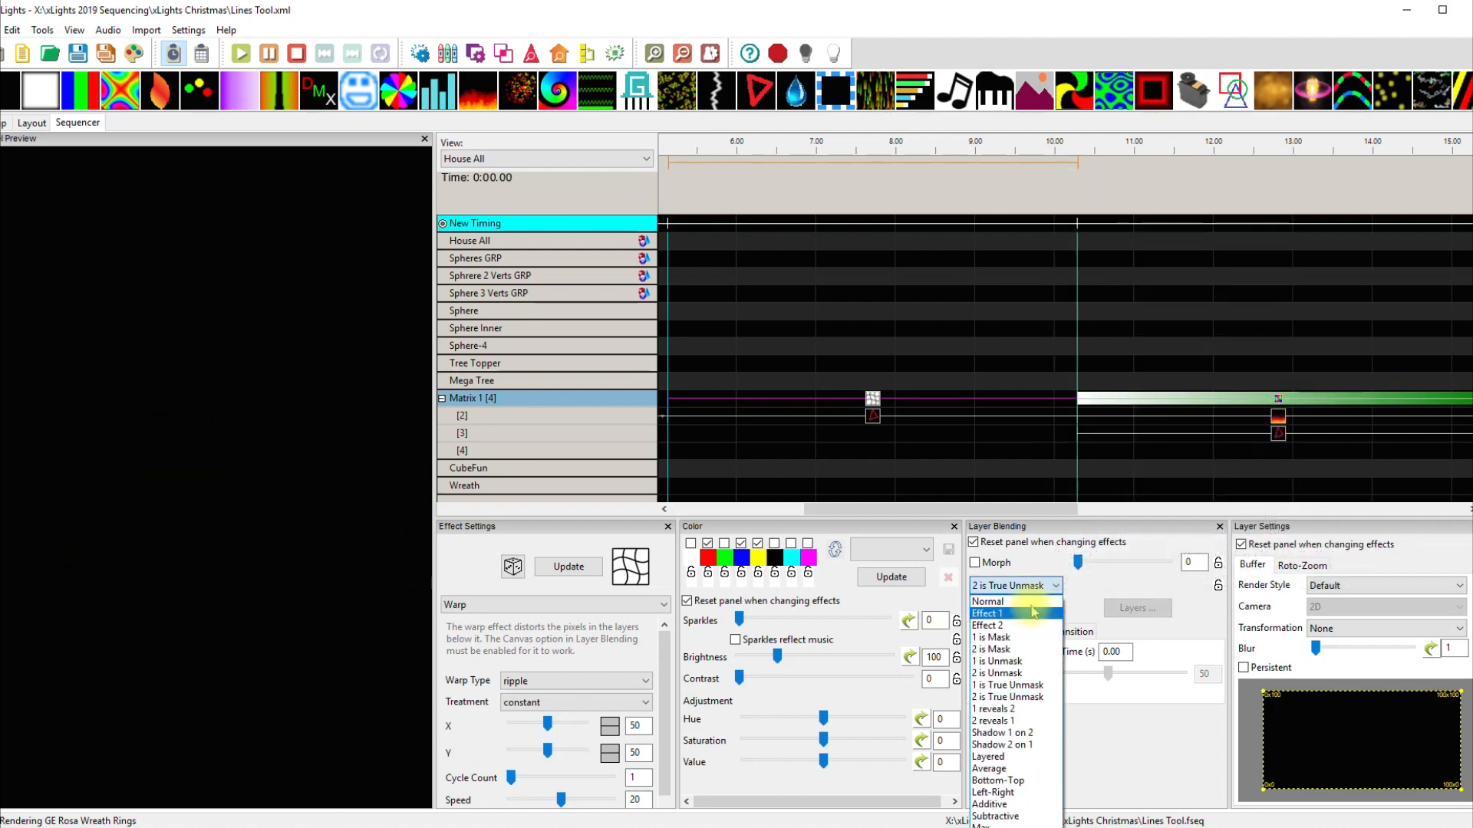
{"action": "left_click", "coordinate": [1097, 575]}
{"action": "left_click", "coordinate": [977, 608]}
{"action": "left_click", "coordinate": [1031, 587]}
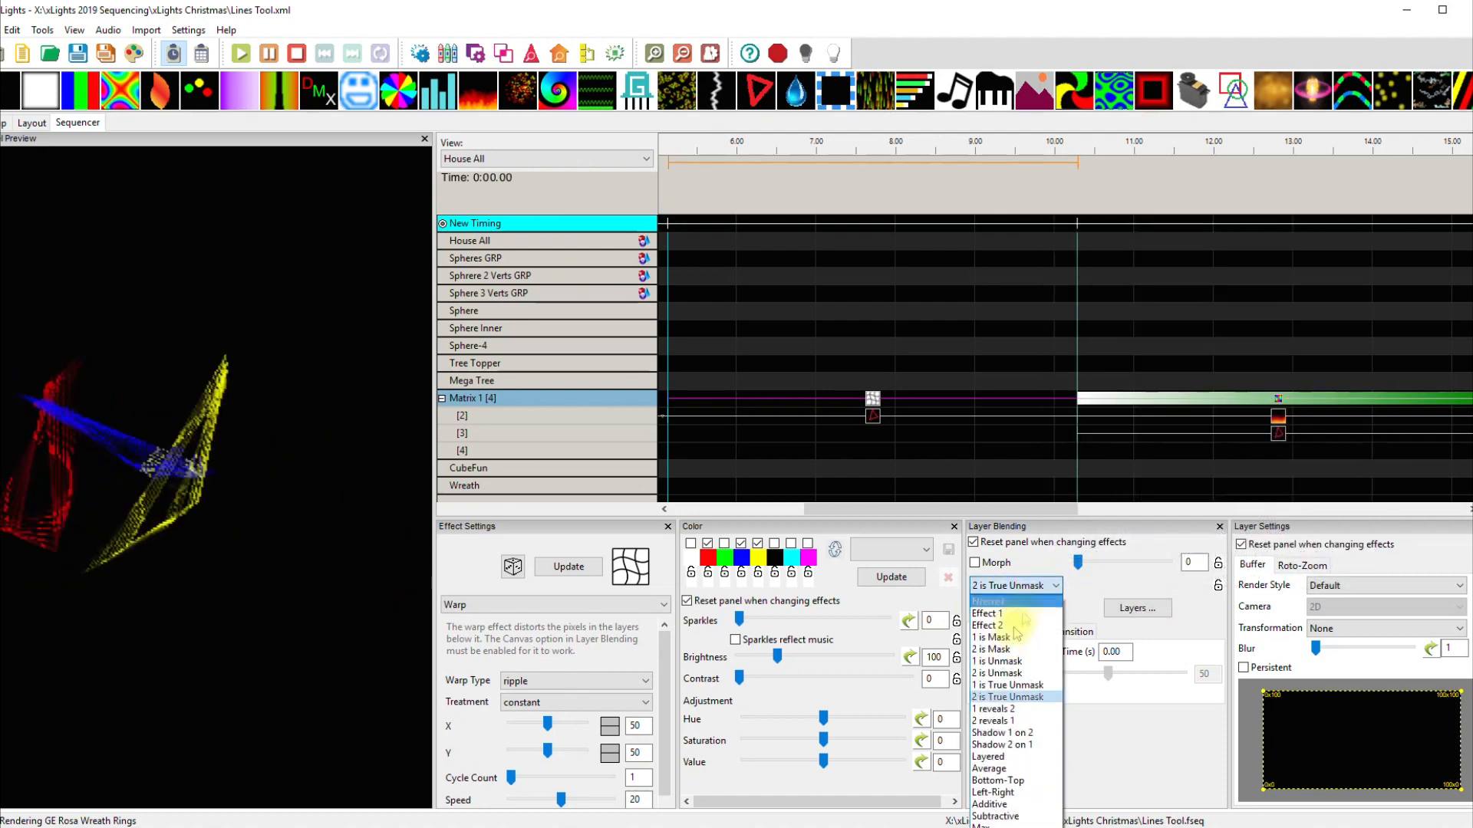
{"action": "left_click", "coordinate": [993, 710]}
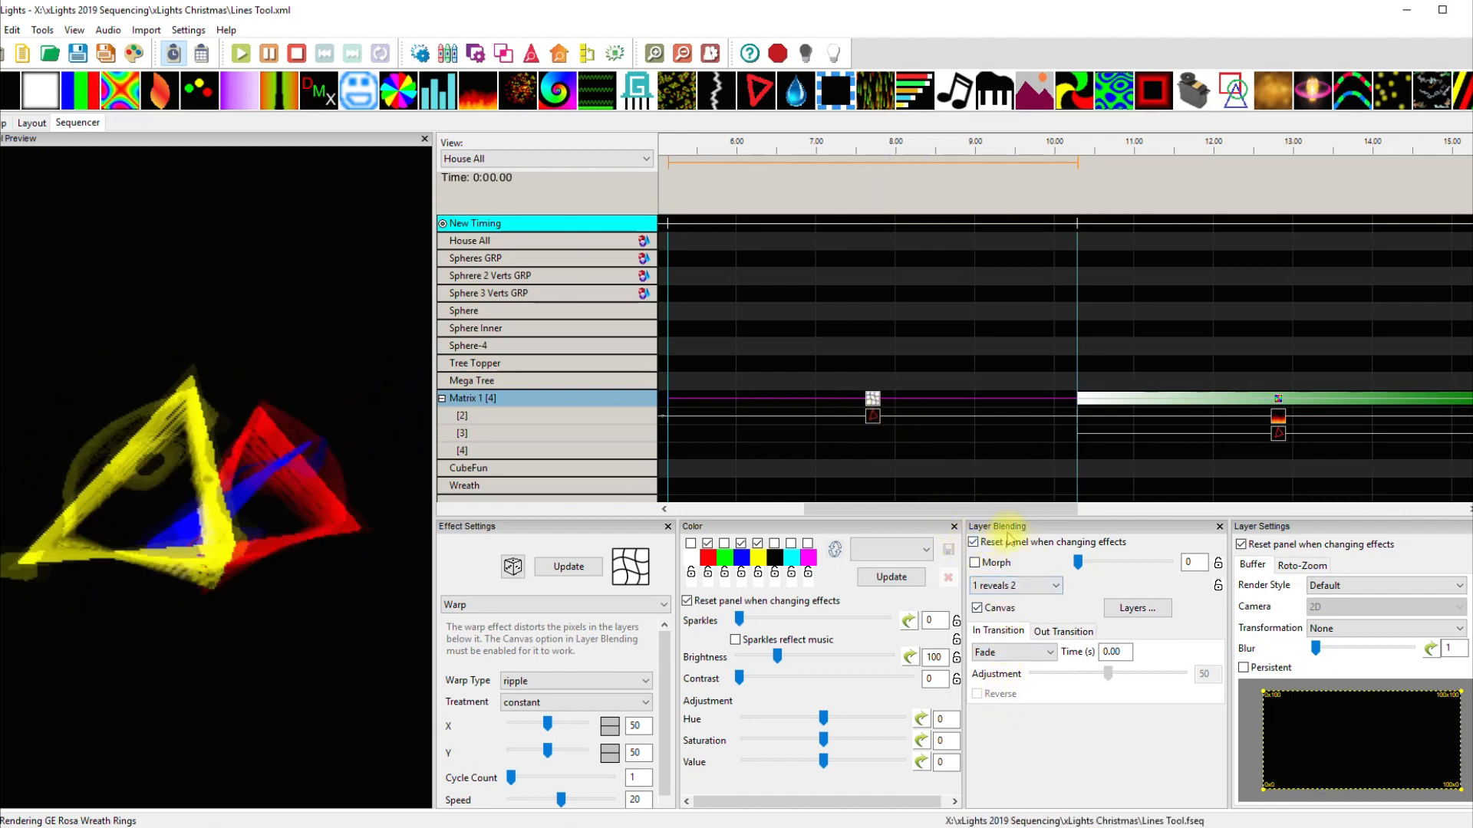
{"action": "left_click", "coordinate": [875, 420]}
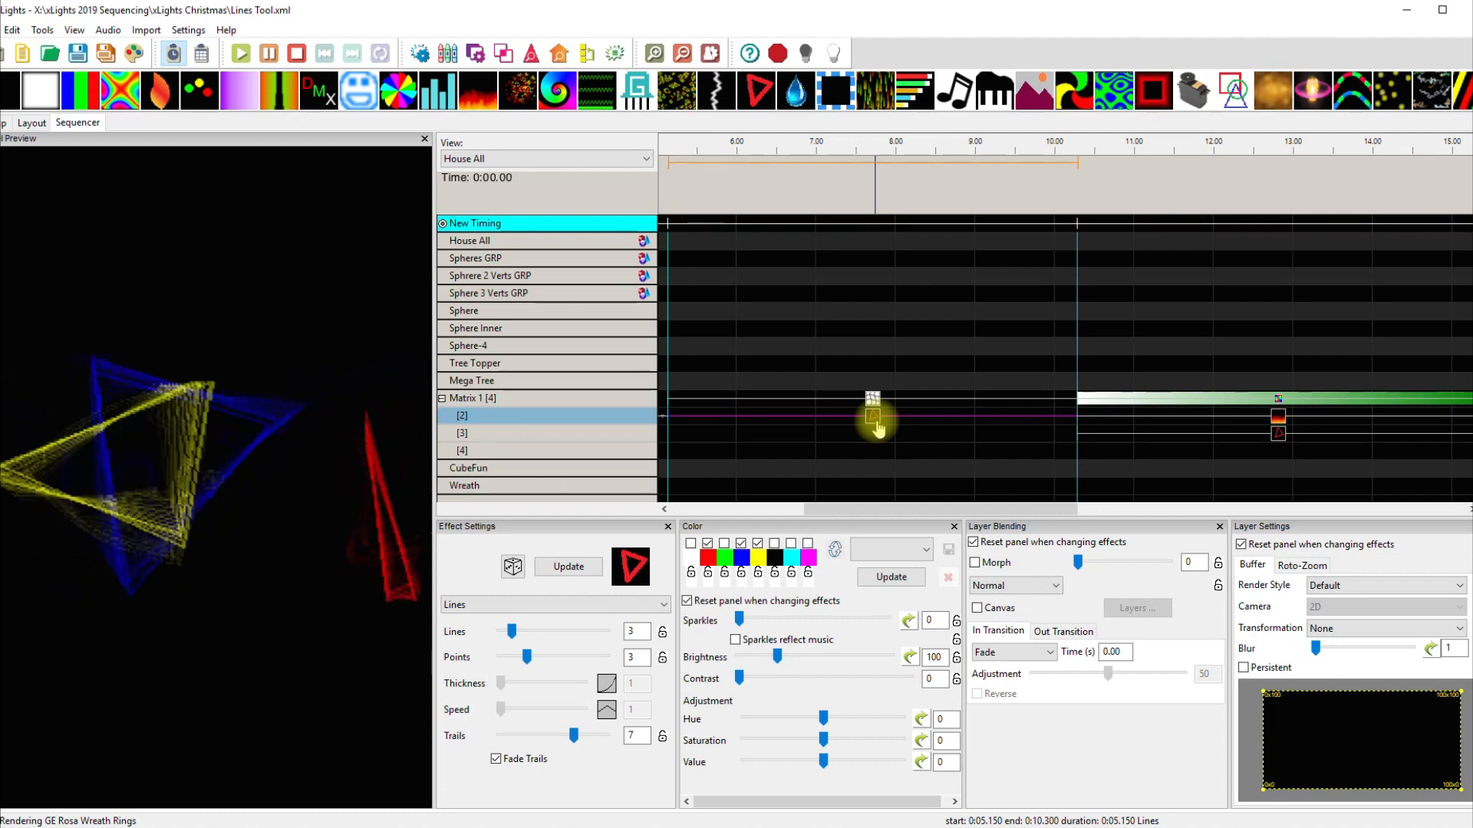
Shift the Fan effect above the Fire and Lines layers to start at 15.65 s, and select the Fire effect to preview it without the fan.
{"action": "left_click_drag", "start_coordinate": [1020, 508], "coordinate": [1148, 506]}
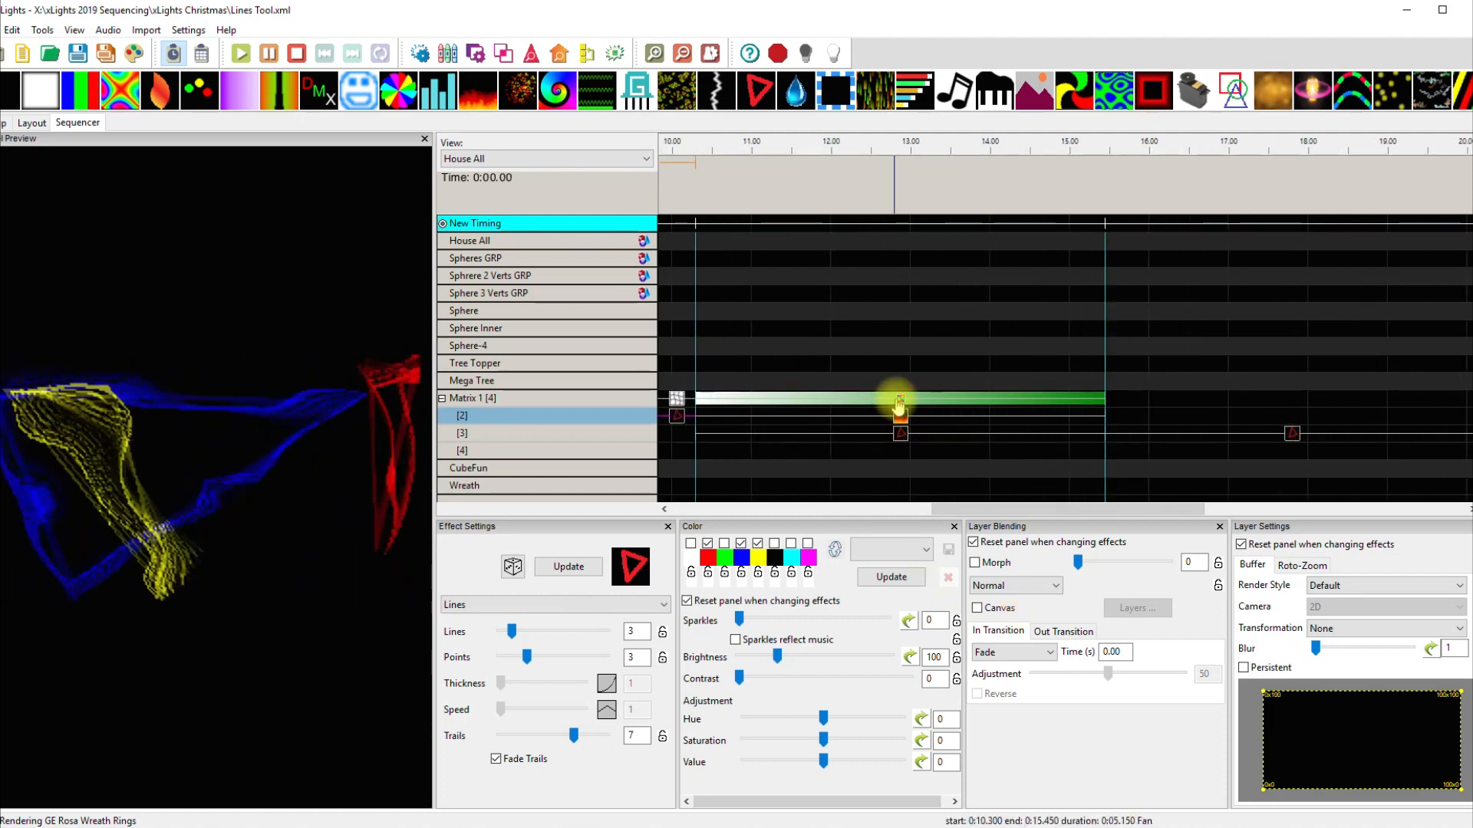
{"action": "left_click", "coordinate": [902, 405]}
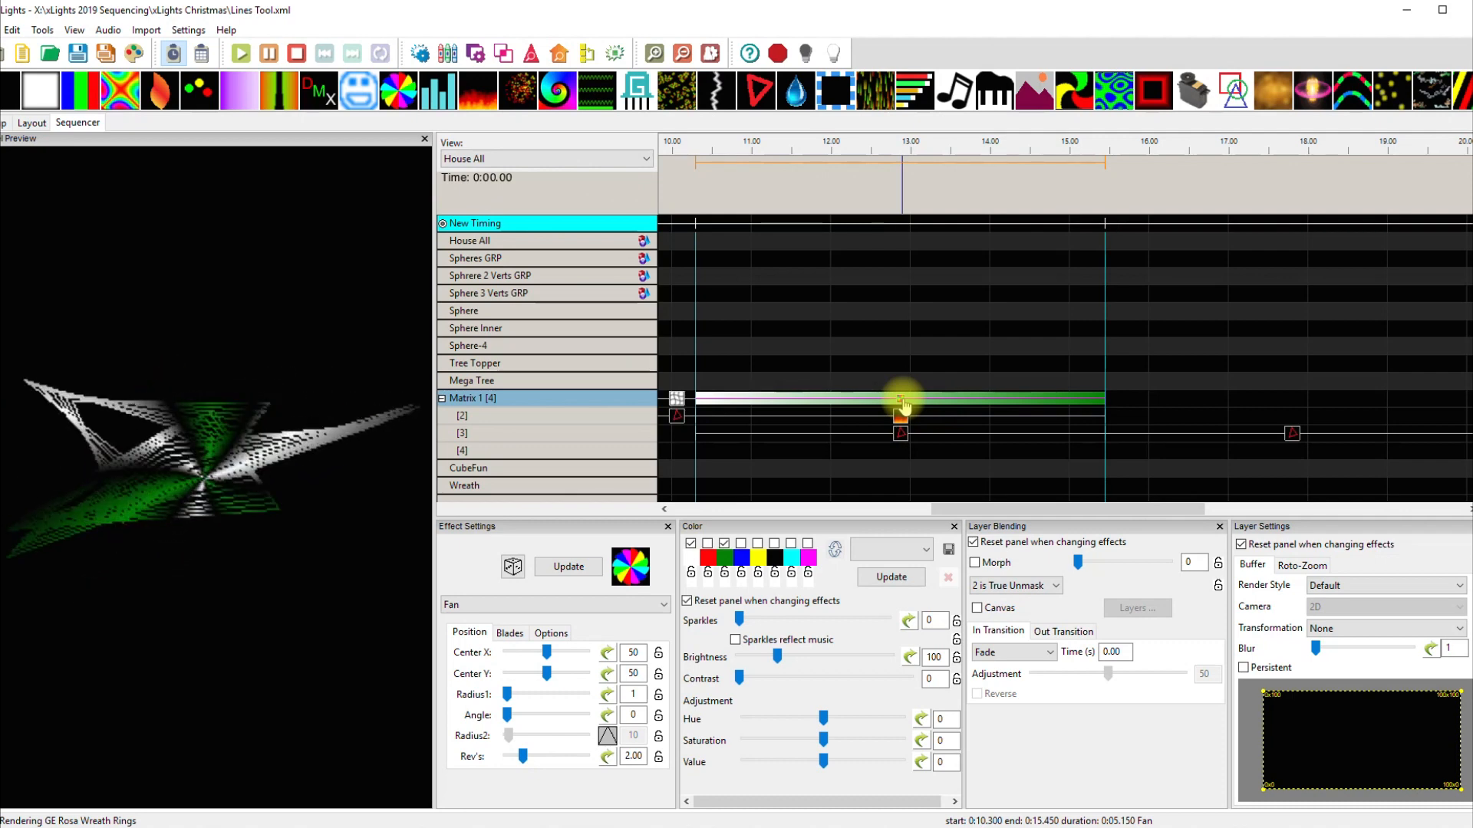
{"action": "left_click_drag", "start_coordinate": [902, 402], "coordinate": [1277, 400]}
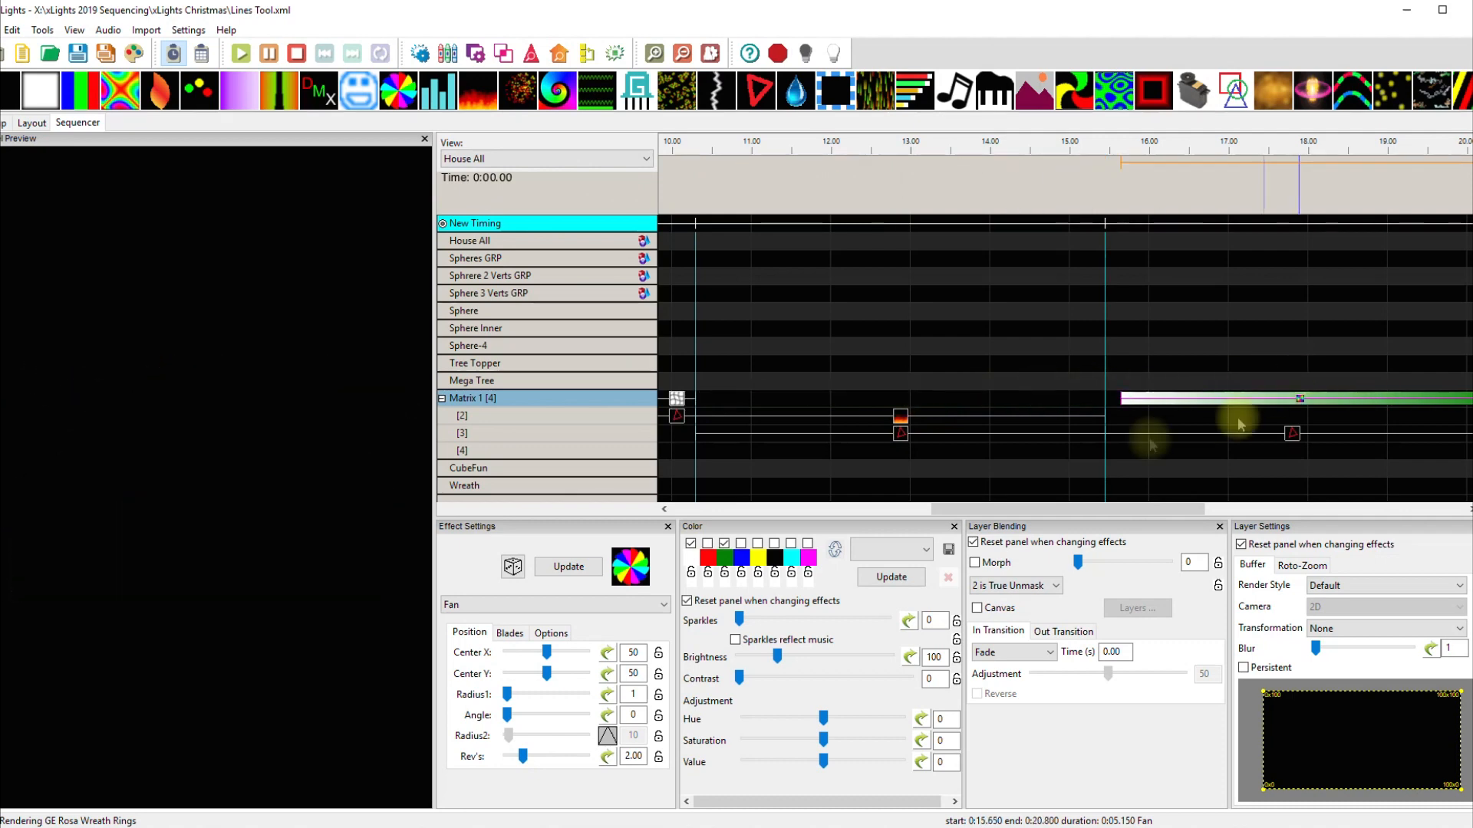
{"action": "left_click", "coordinate": [900, 417]}
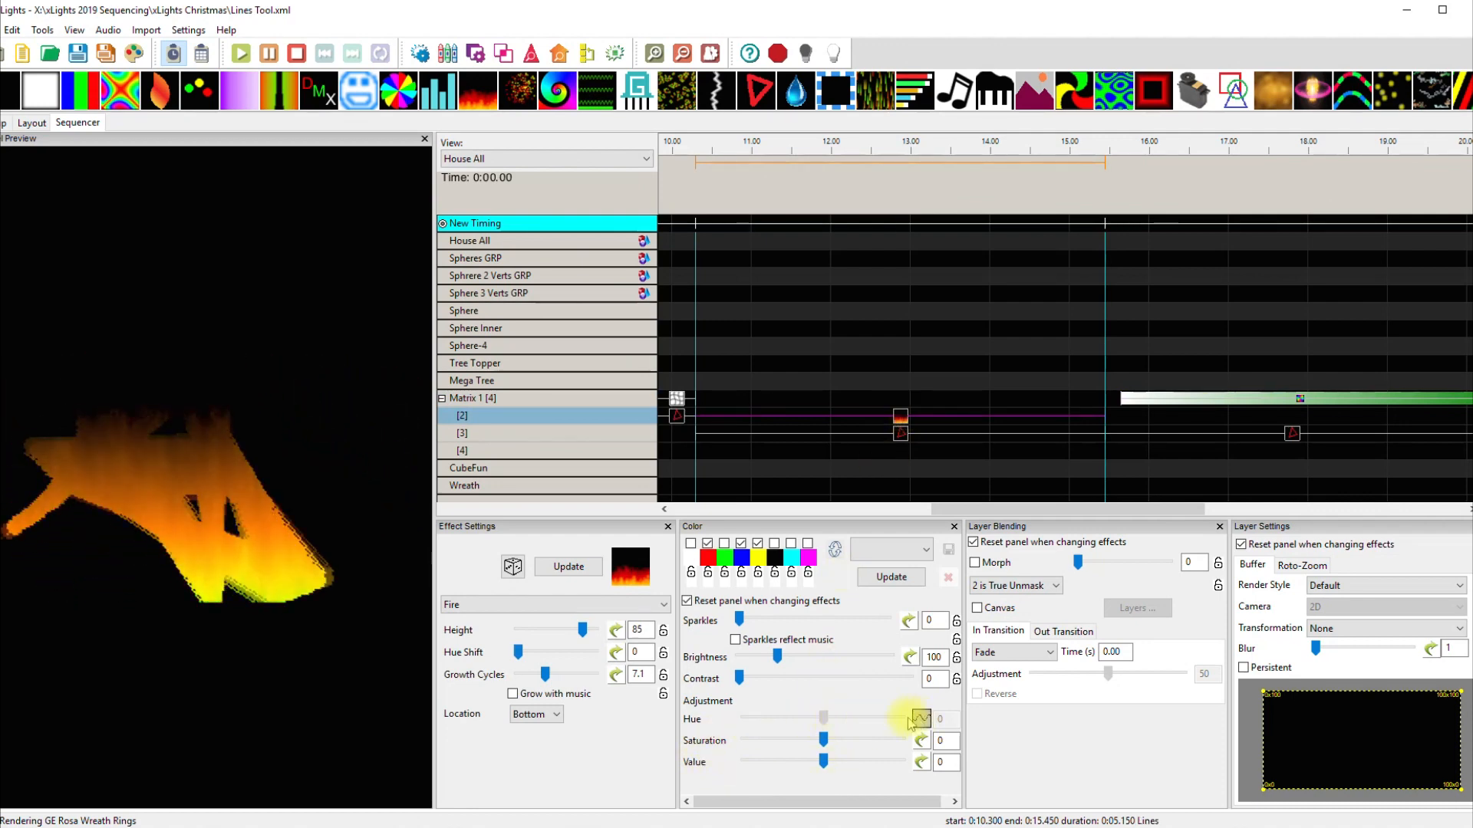
Move the Fire effect aside and the Fan back to 10.3 s to preview Fan over Lines, and return Fire to its layer.
{"action": "left_click", "coordinate": [1307, 399]}
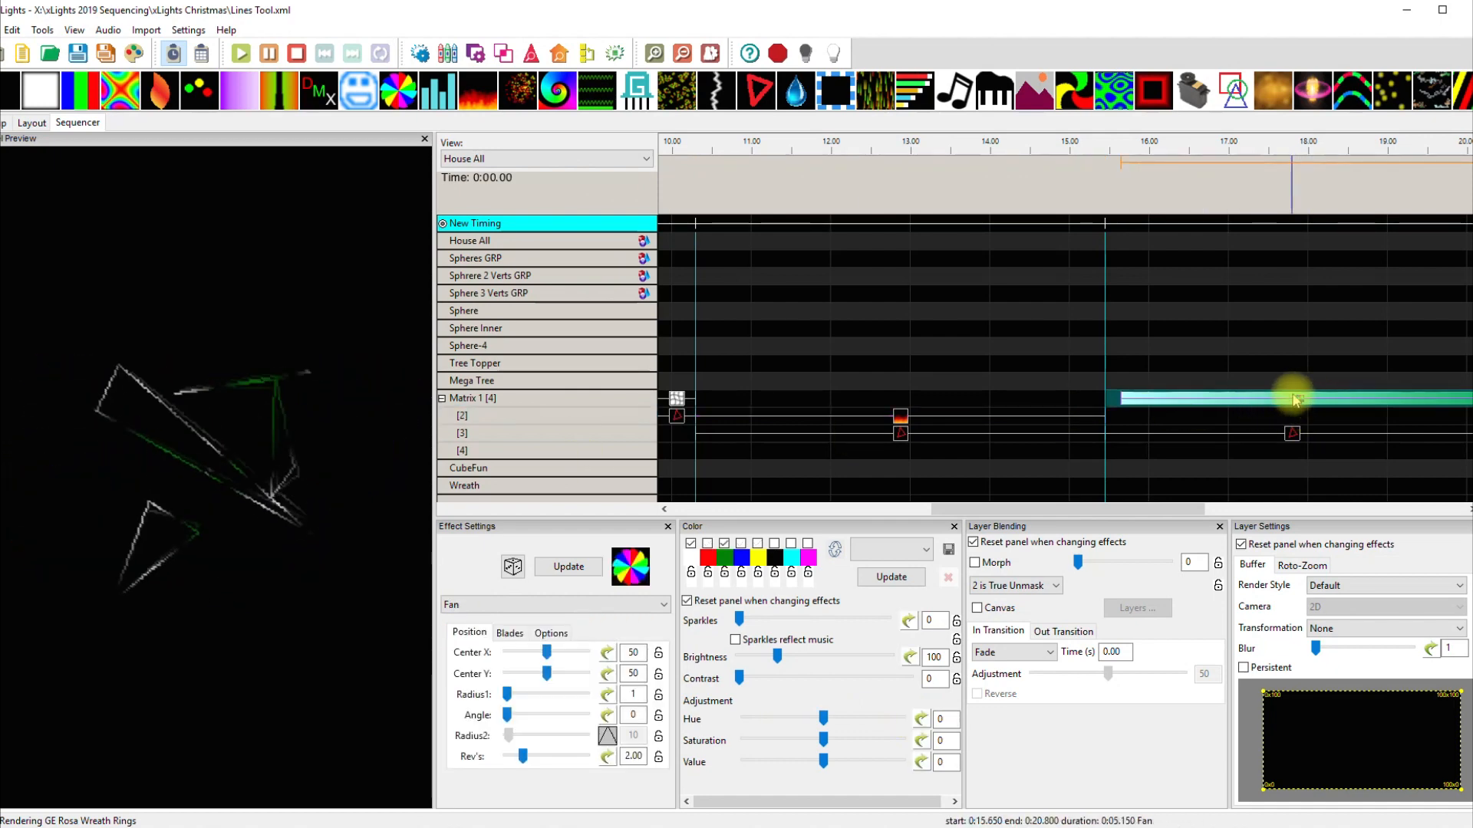
{"action": "left_click_drag", "start_coordinate": [899, 419], "coordinate": [1297, 407]}
{"action": "left_click", "coordinate": [902, 400]}
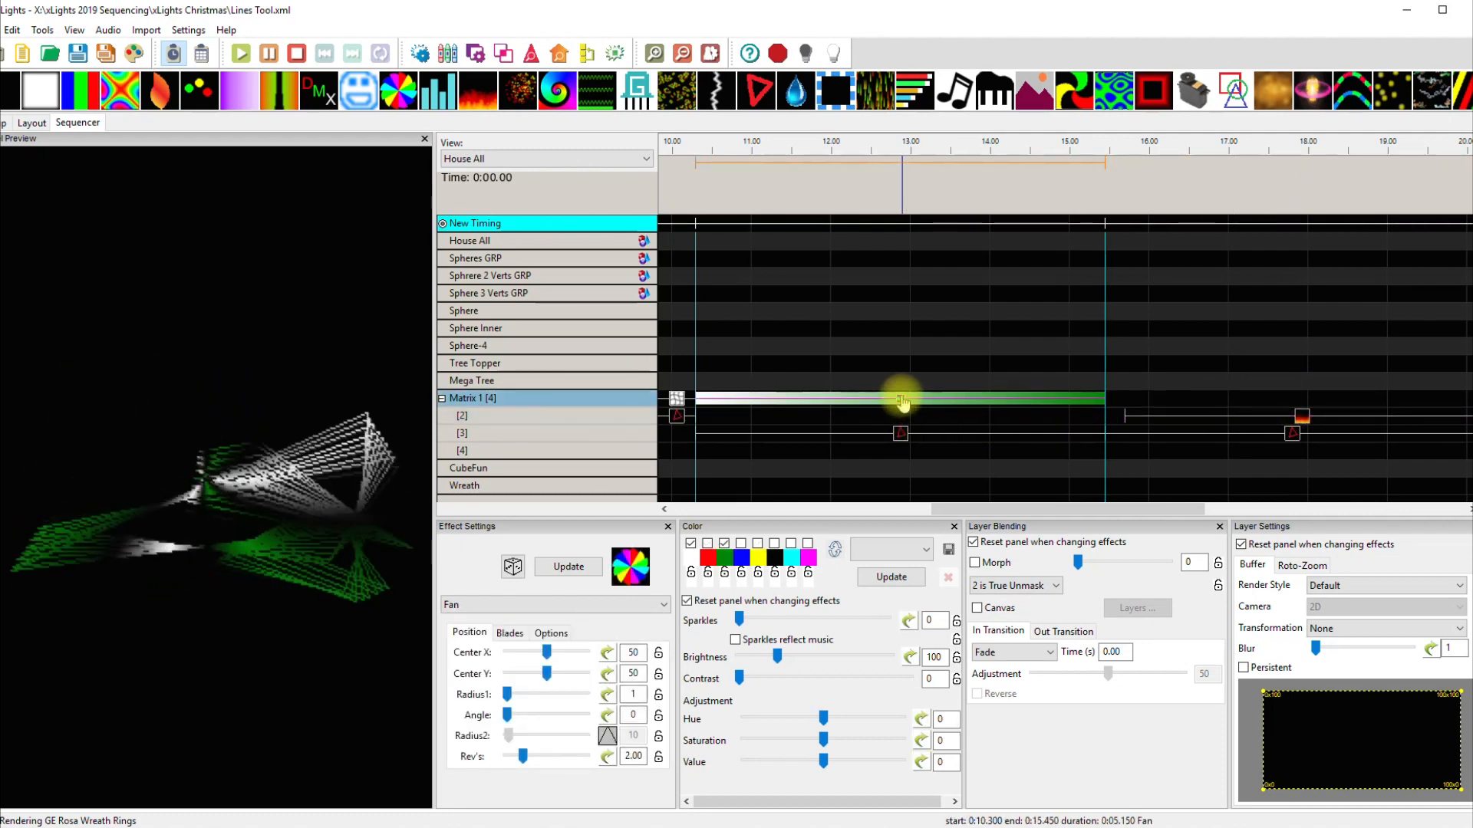
{"action": "left_click", "coordinate": [1286, 418]}
{"action": "mouse_move", "coordinate": [1287, 418]}
{"action": "left_mouse_down"}
{"action": "mouse_move", "coordinate": [1298, 422]}
{"action": "mouse_move", "coordinate": [910, 418]}
{"action": "mouse_move", "coordinate": [900, 430]}
{"action": "left_mouse_up"}
Compare the next two Lines effects on layer 3 of Matrix 1, checking the transition and Roto-Zoom settings of the second one.
{"action": "left_click_drag", "start_coordinate": [976, 510], "coordinate": [1169, 509]}
{"action": "left_click", "coordinate": [793, 435]}
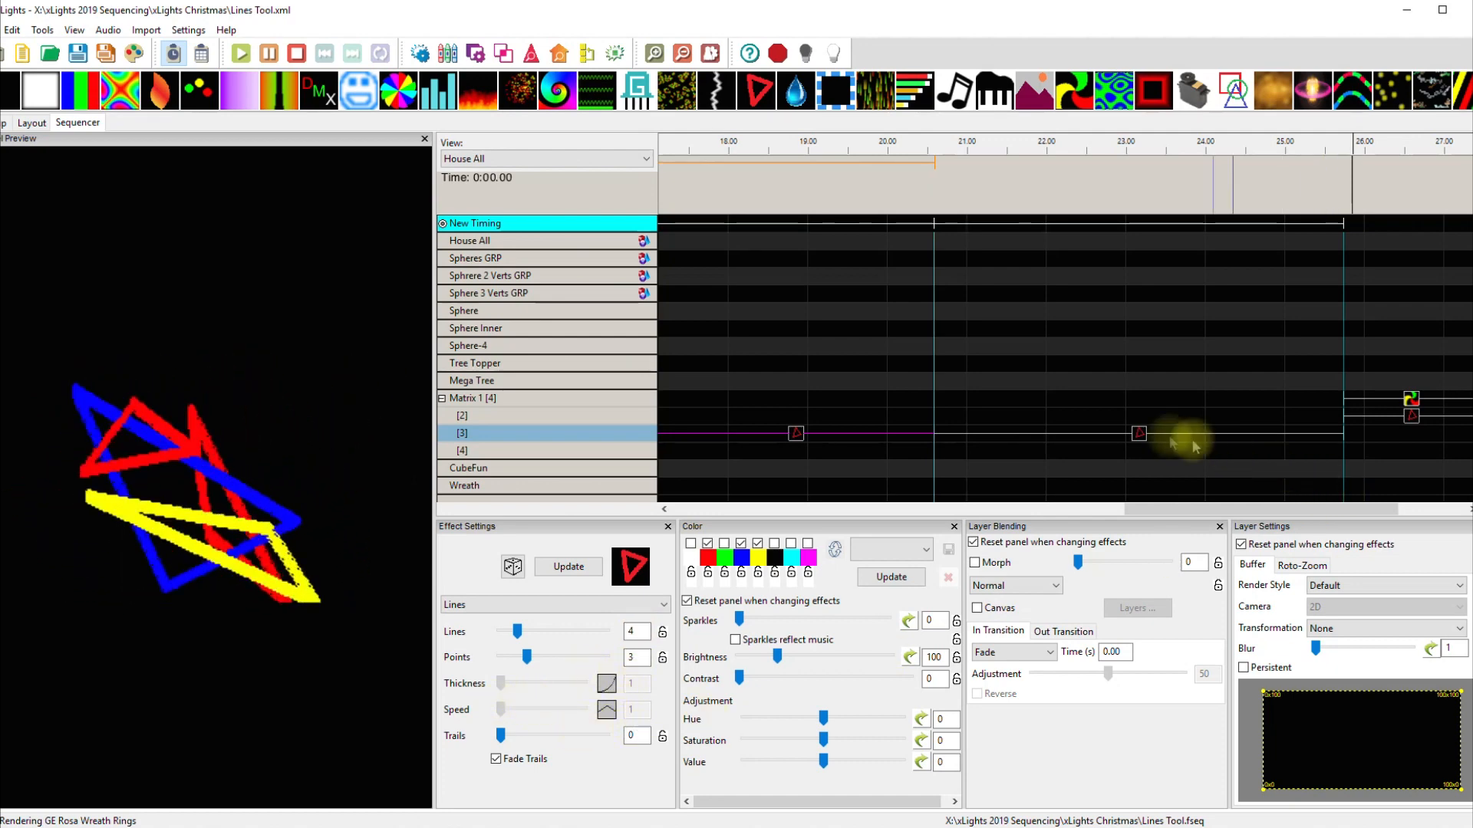
{"action": "left_click", "coordinate": [1138, 435]}
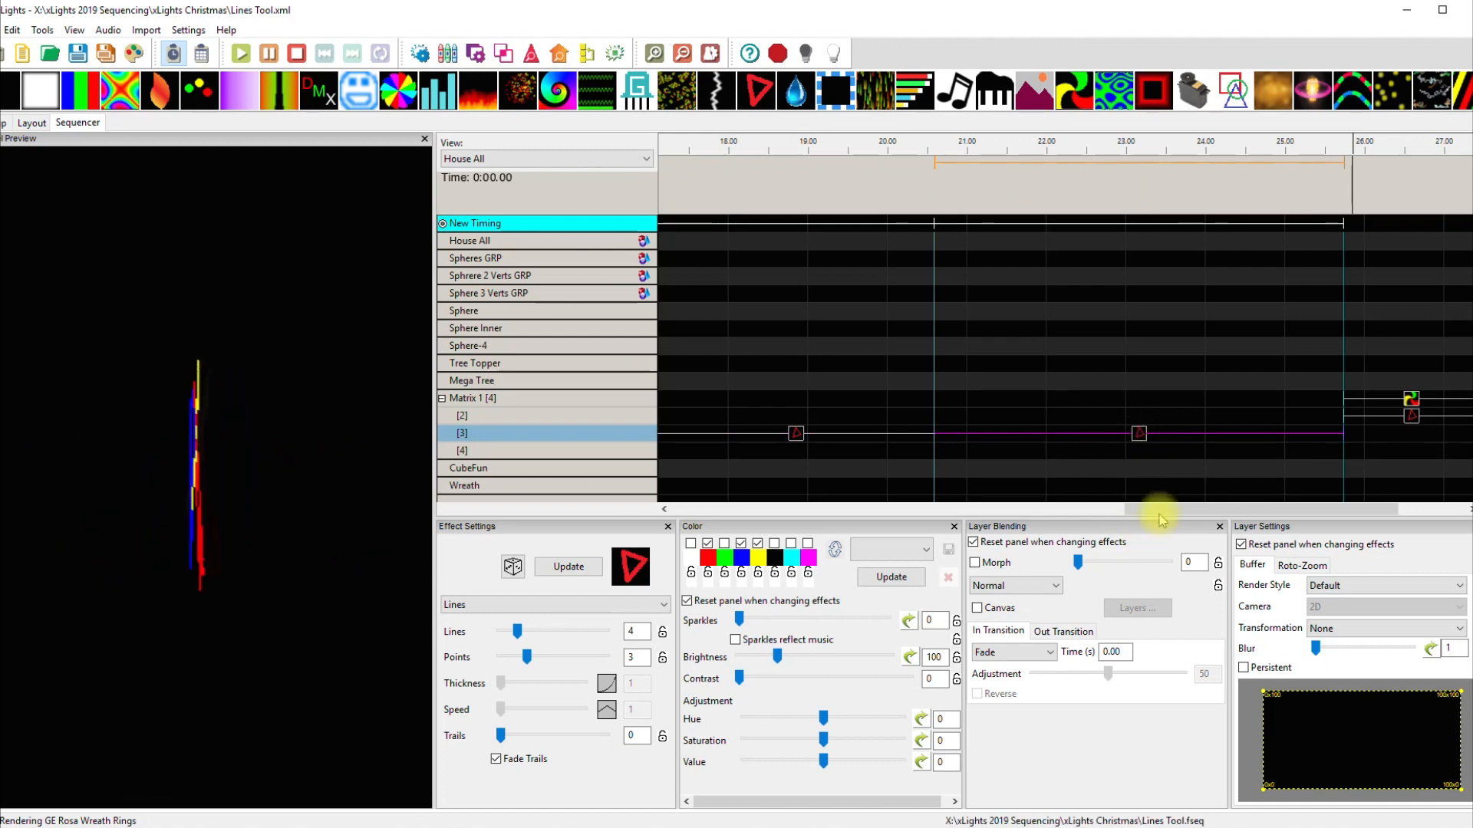
{"action": "left_click", "coordinate": [990, 653]}
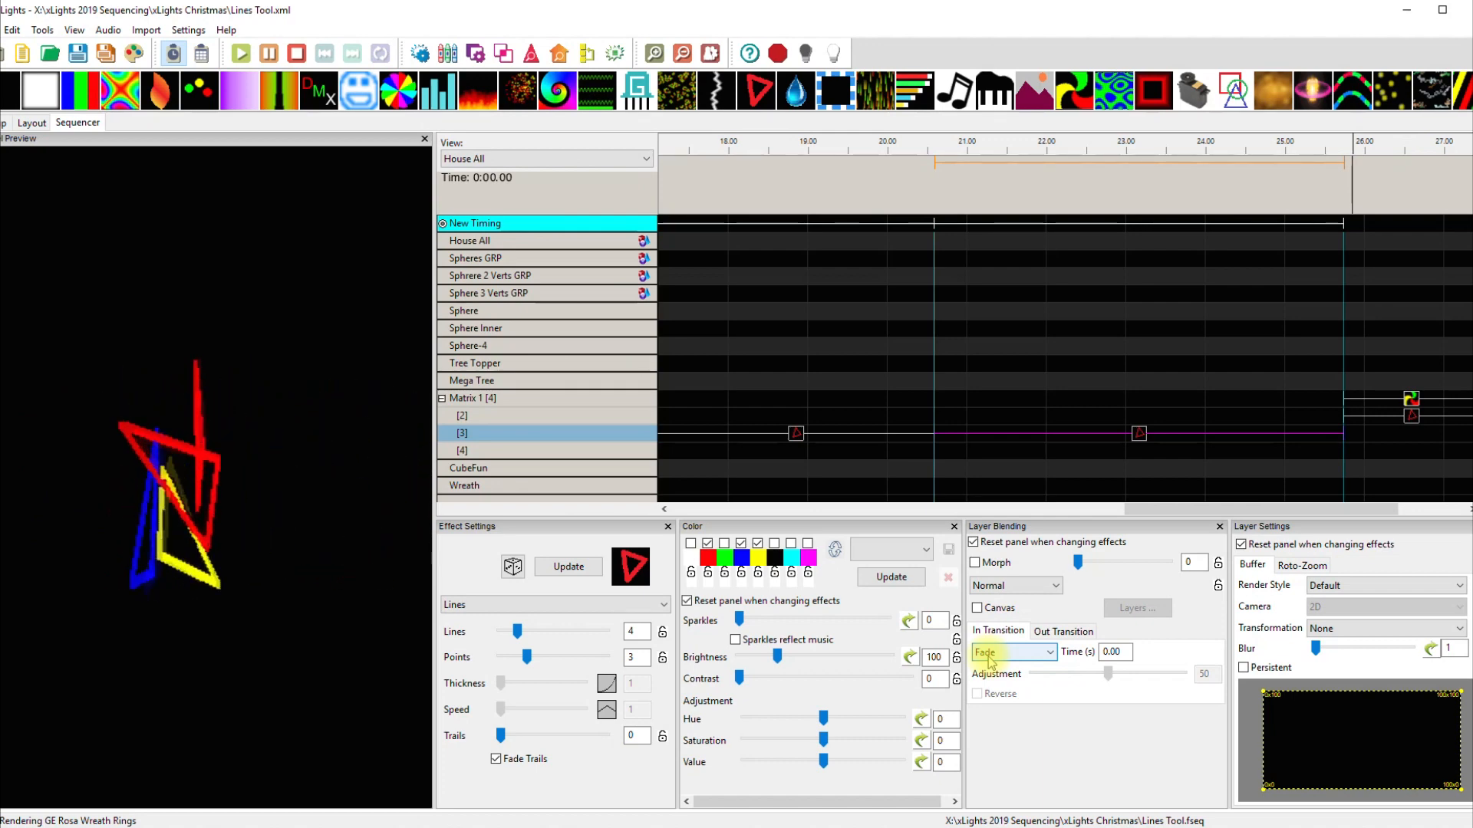
{"action": "left_click", "coordinate": [1296, 566]}
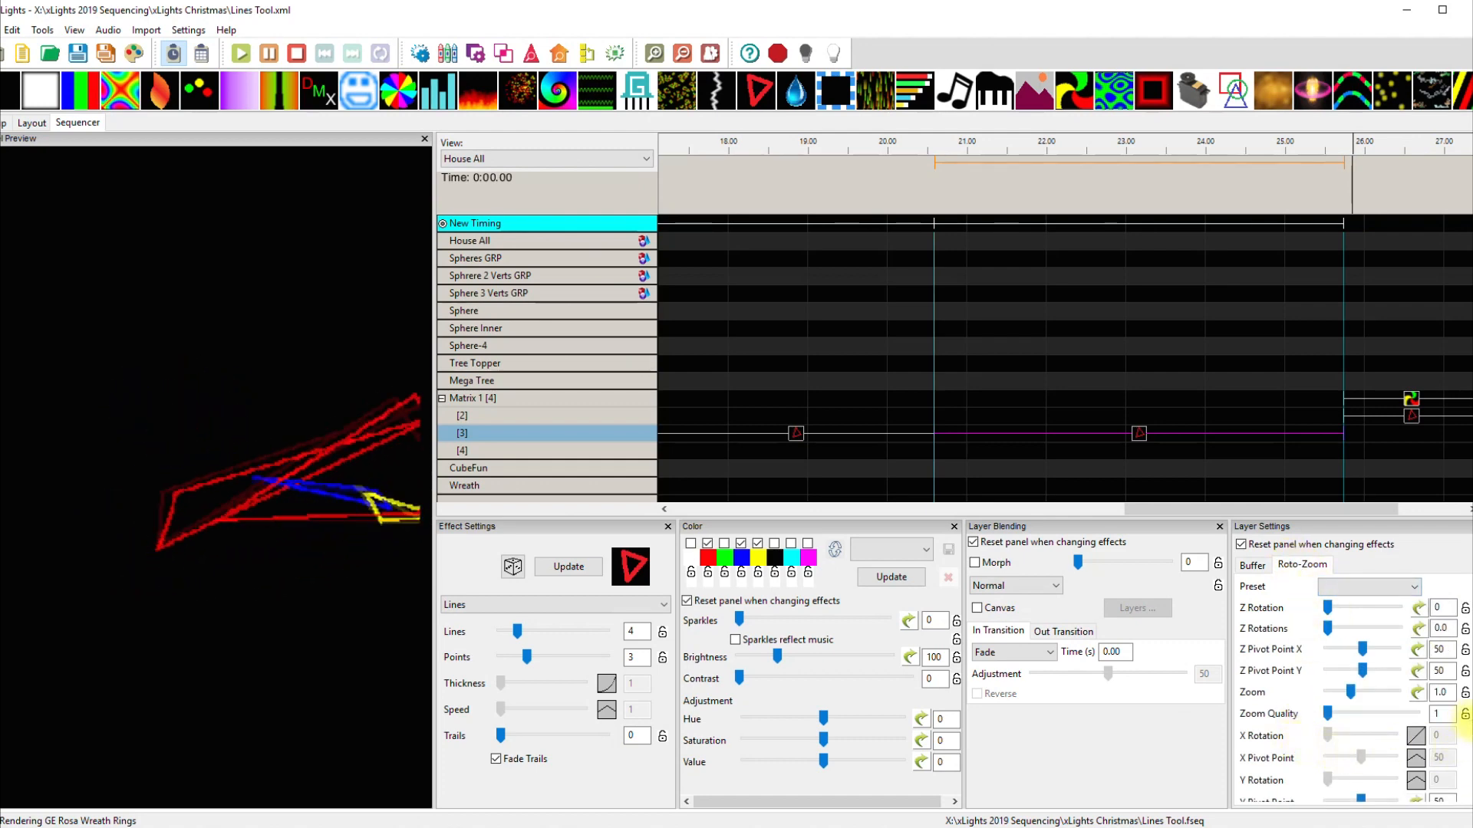
{"action": "scroll", "coordinate": [1442, 713], "scroll_direction": "down", "scroll_amount": 1}
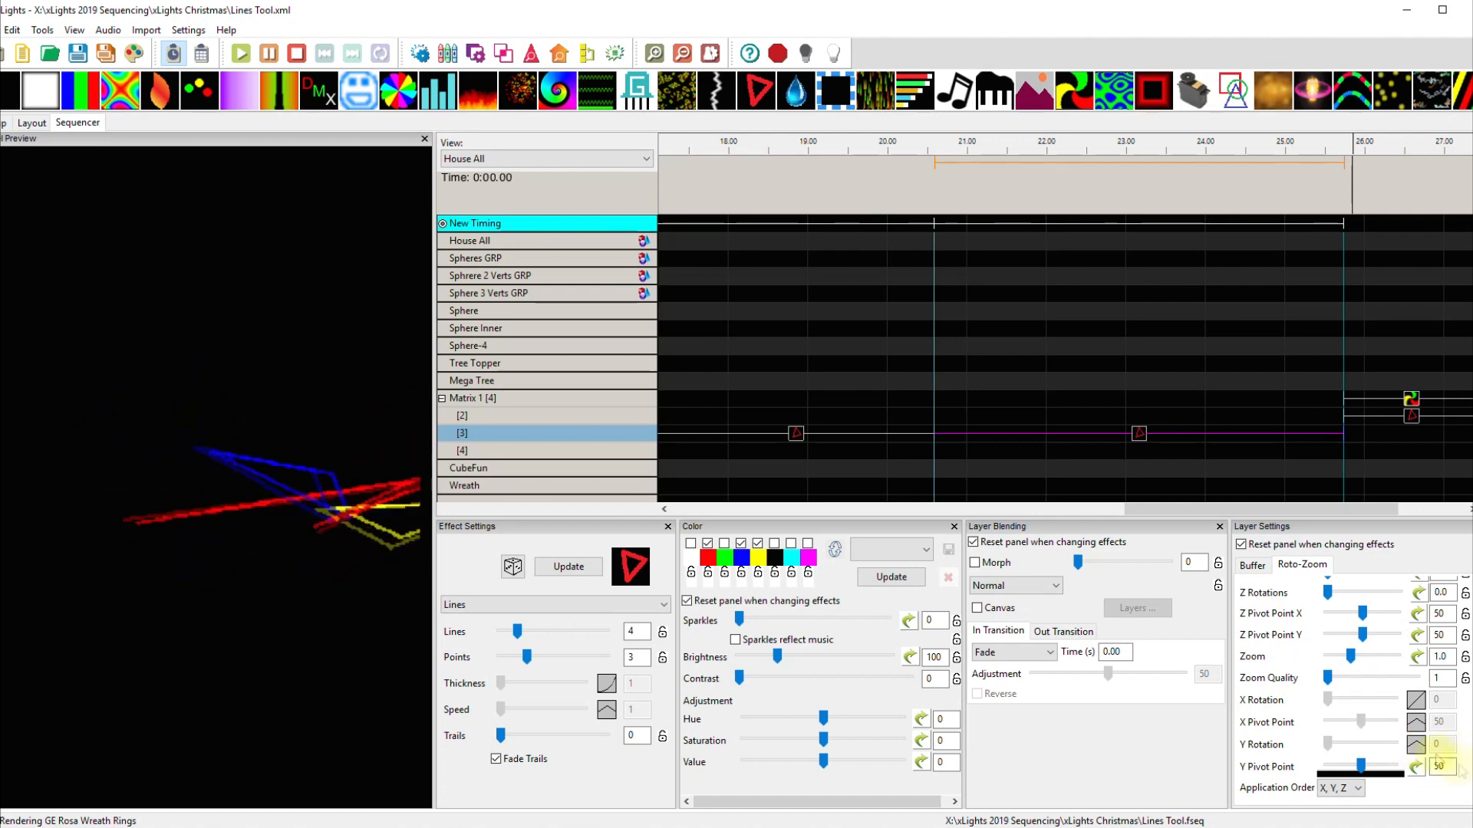
Try the X, Z, Y application order for the Lines effect's rotation and set it to Y, X, Z.
{"action": "left_click", "coordinate": [1359, 790]}
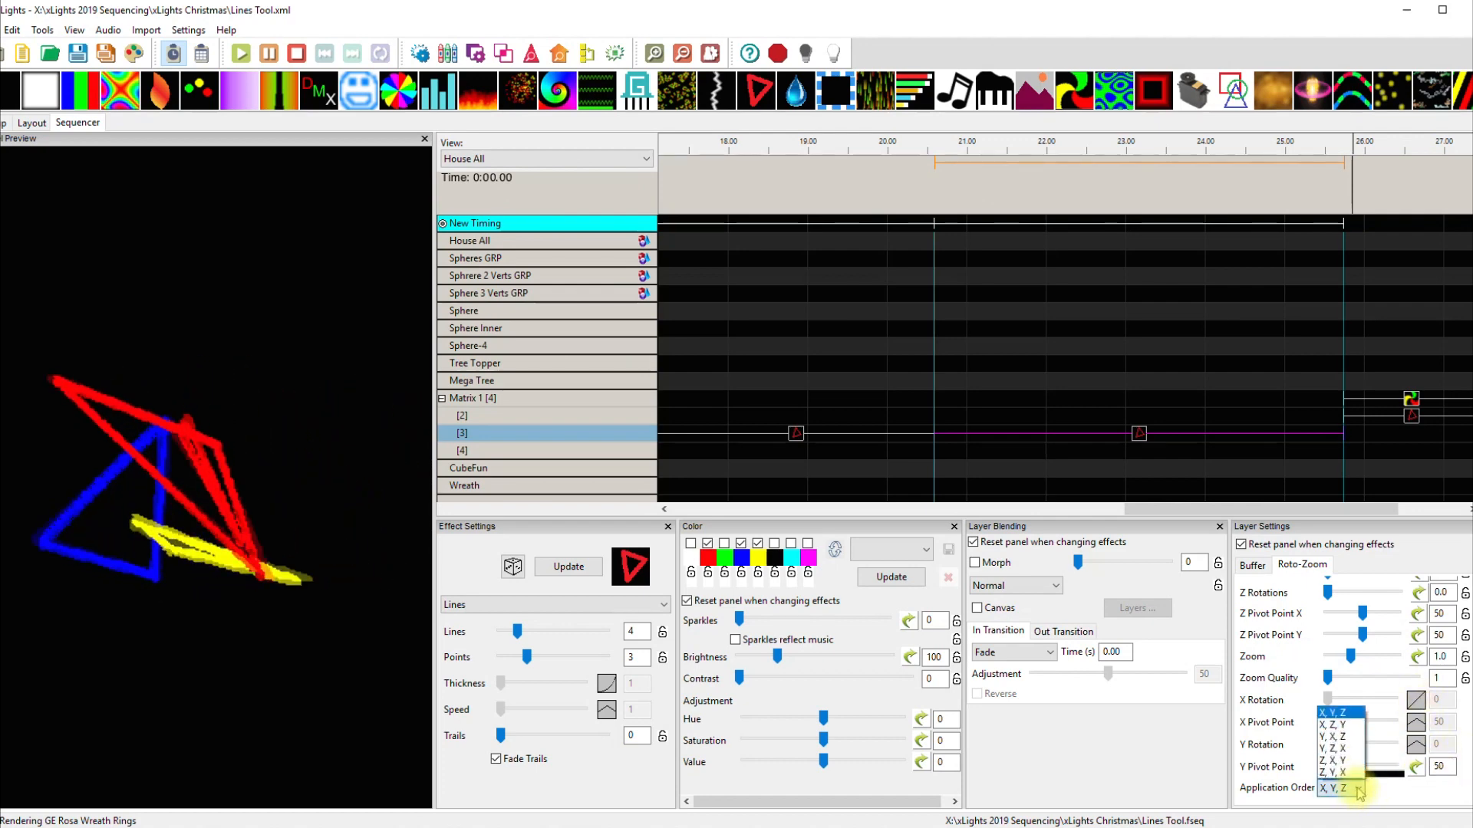
{"action": "left_click", "coordinate": [1350, 726]}
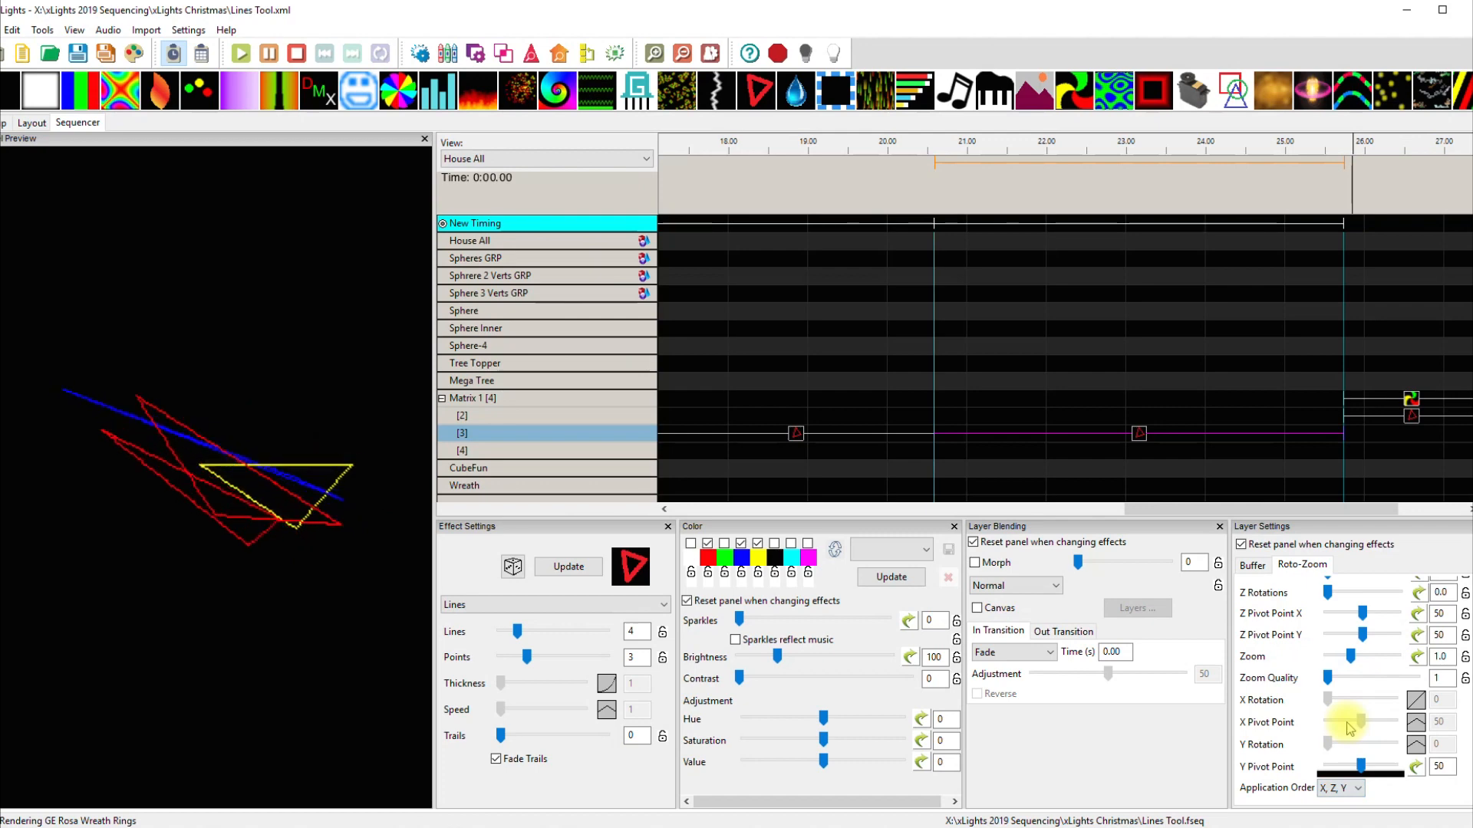
{"action": "left_click", "coordinate": [1355, 790]}
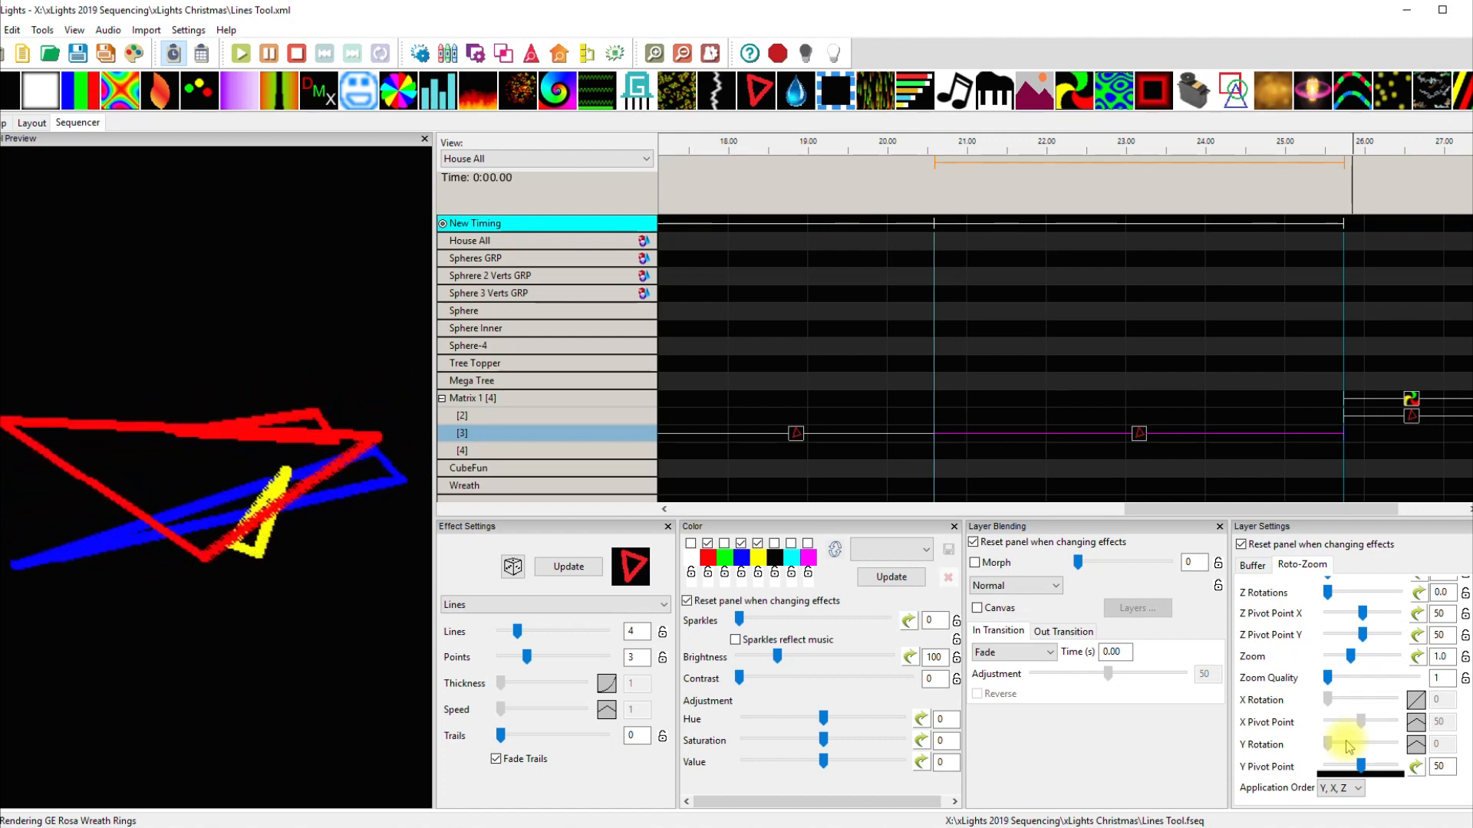
Select the Pinwheel effect layered above the last Lines effect on Matrix 1 and examine its settings.
{"action": "left_click_drag", "start_coordinate": [1249, 509], "coordinate": [1395, 511]}
{"action": "left_click", "coordinate": [1289, 405]}
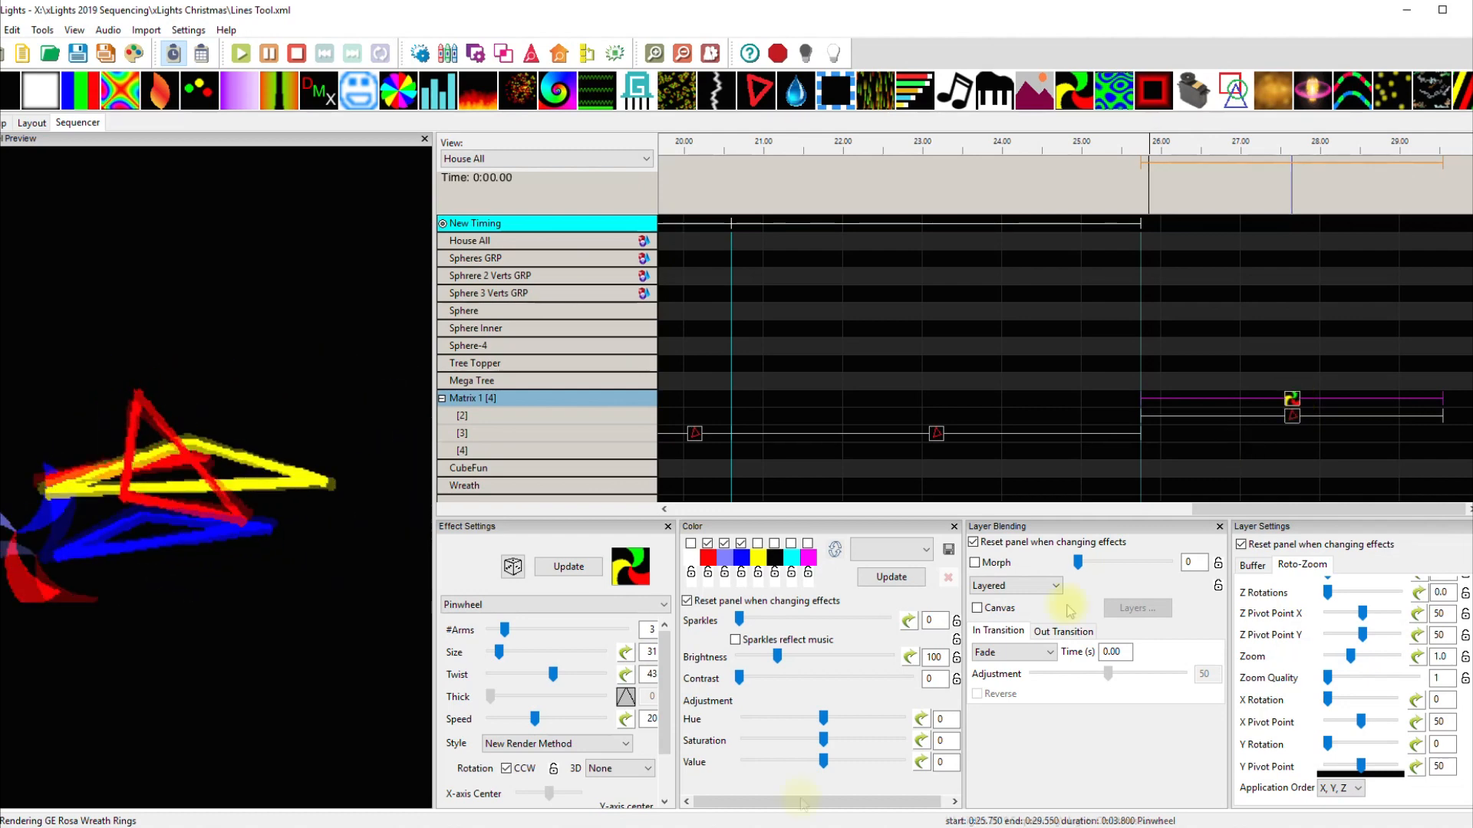
{"action": "scroll", "coordinate": [657, 700], "scroll_direction": "down", "scroll_amount": 2}
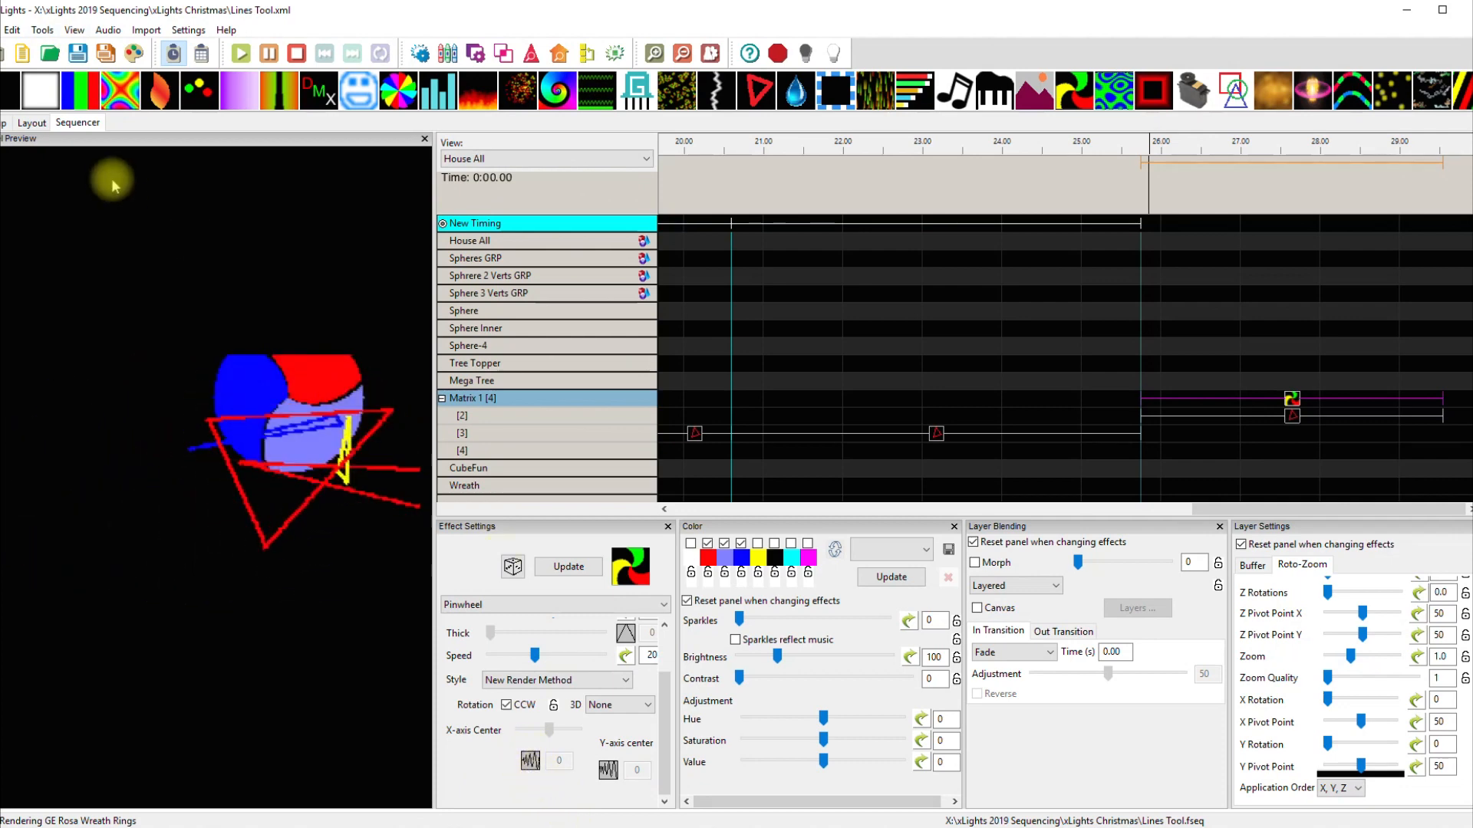
Open the 2D Path Generator, sketch a diagonal test line and close the generator without generating a path.
{"action": "left_click", "coordinate": [44, 31]}
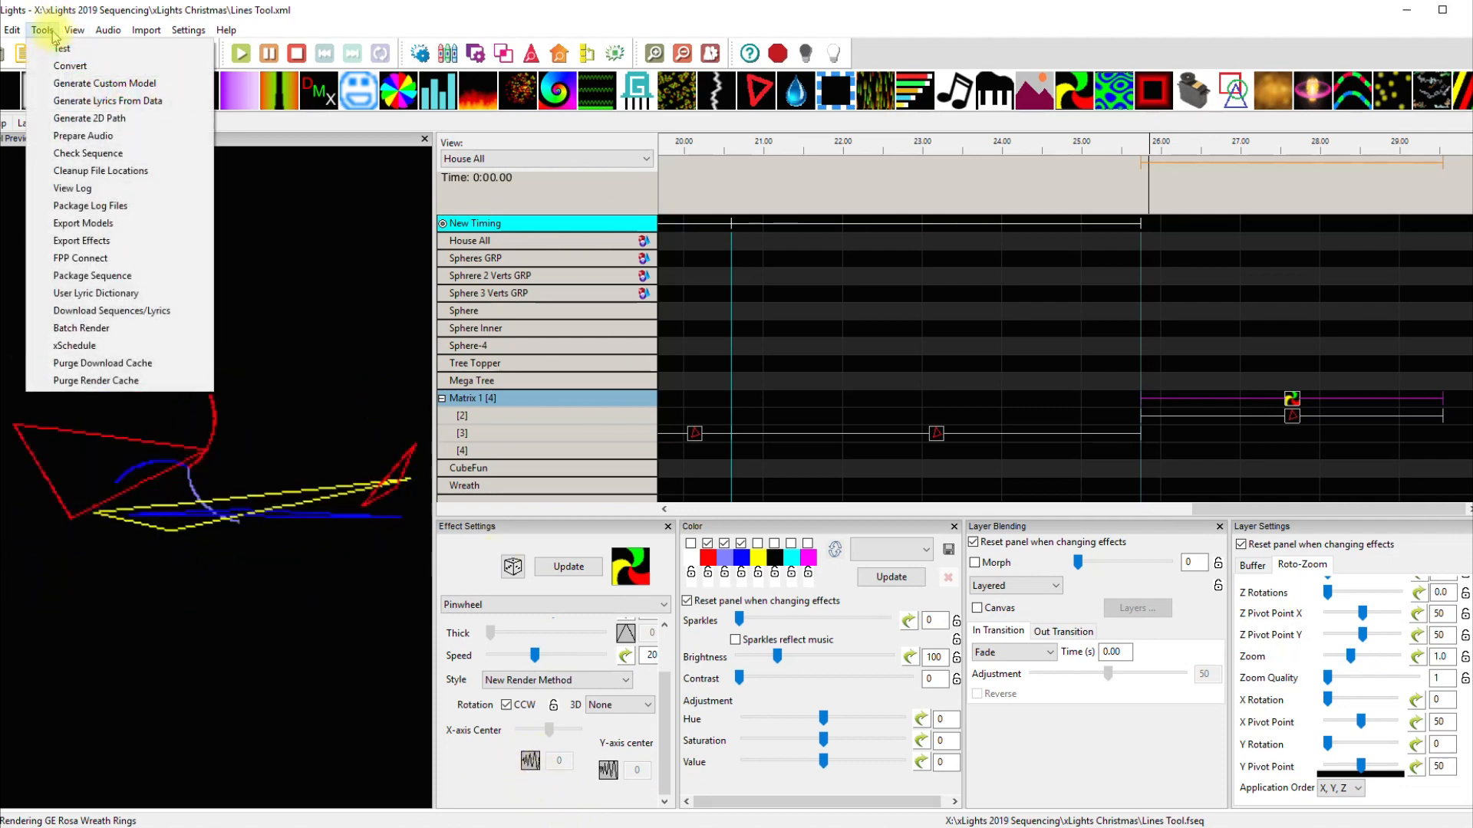
{"action": "left_click", "coordinate": [92, 119]}
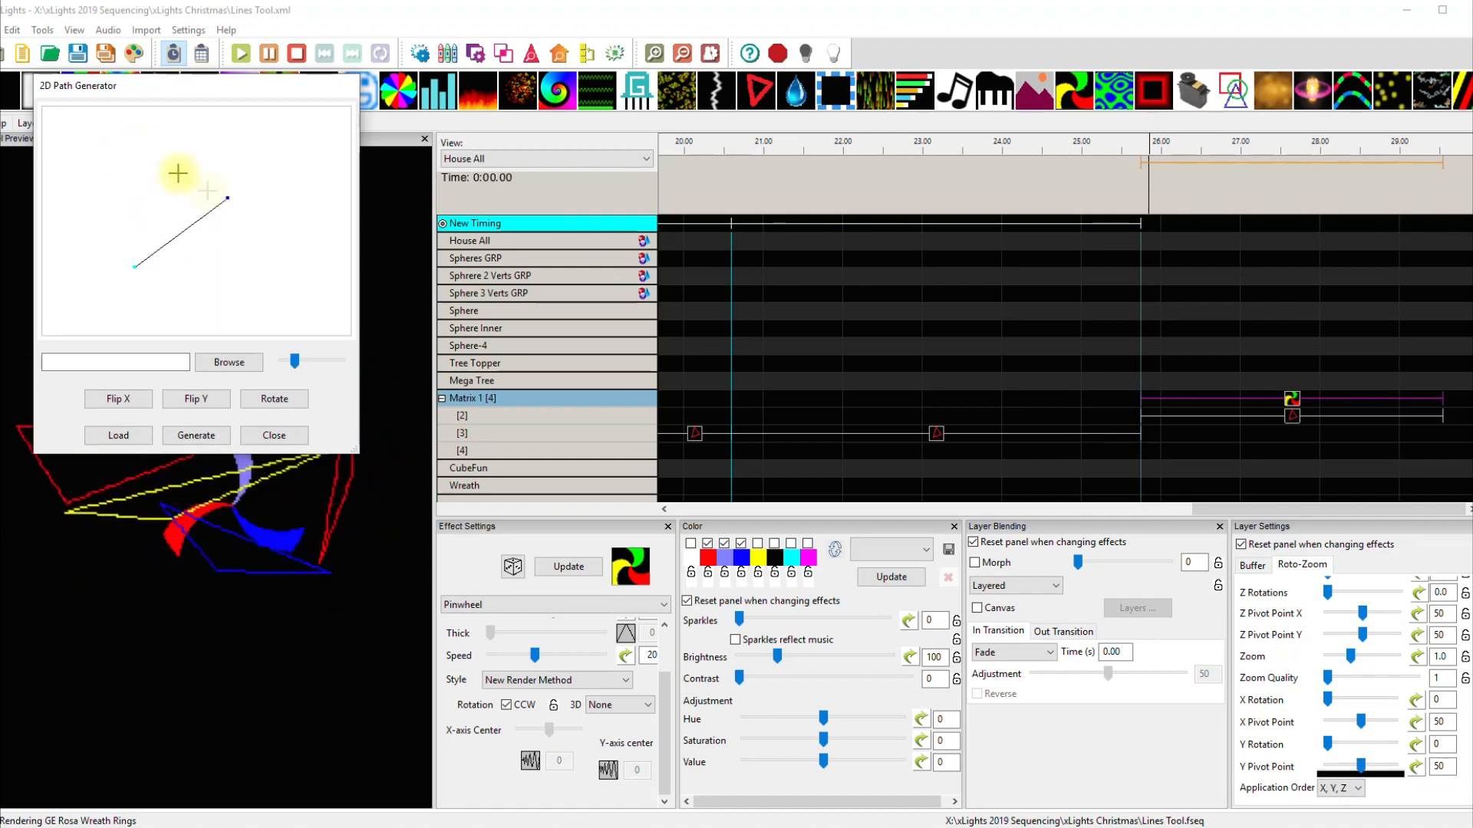
{"action": "left_click", "coordinate": [274, 435]}
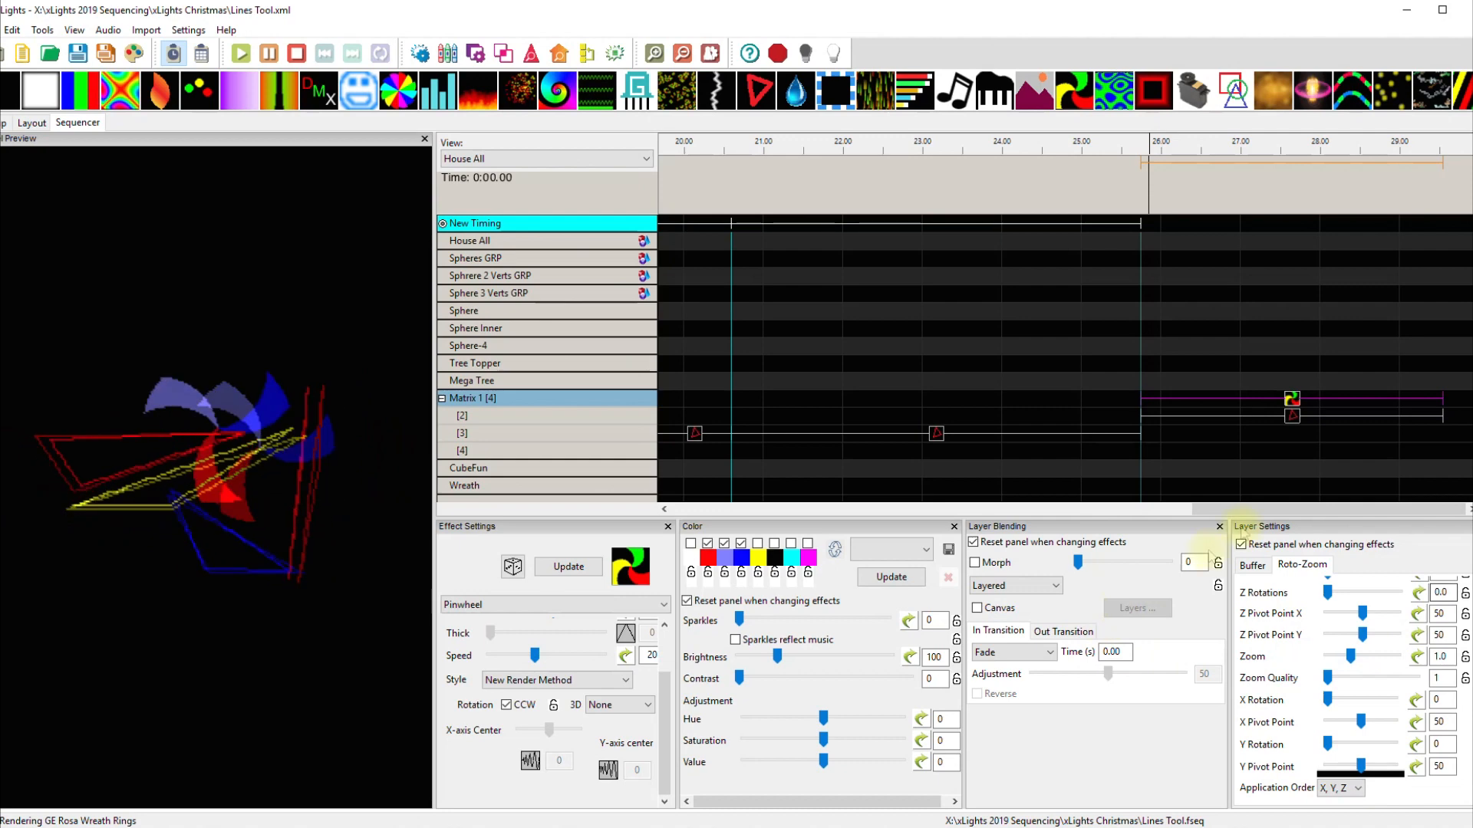
Return to the start of the sequence and select the first Lines effect on layer 2 of Matrix 1.
{"action": "left_click_drag", "start_coordinate": [1329, 509], "coordinate": [791, 523]}
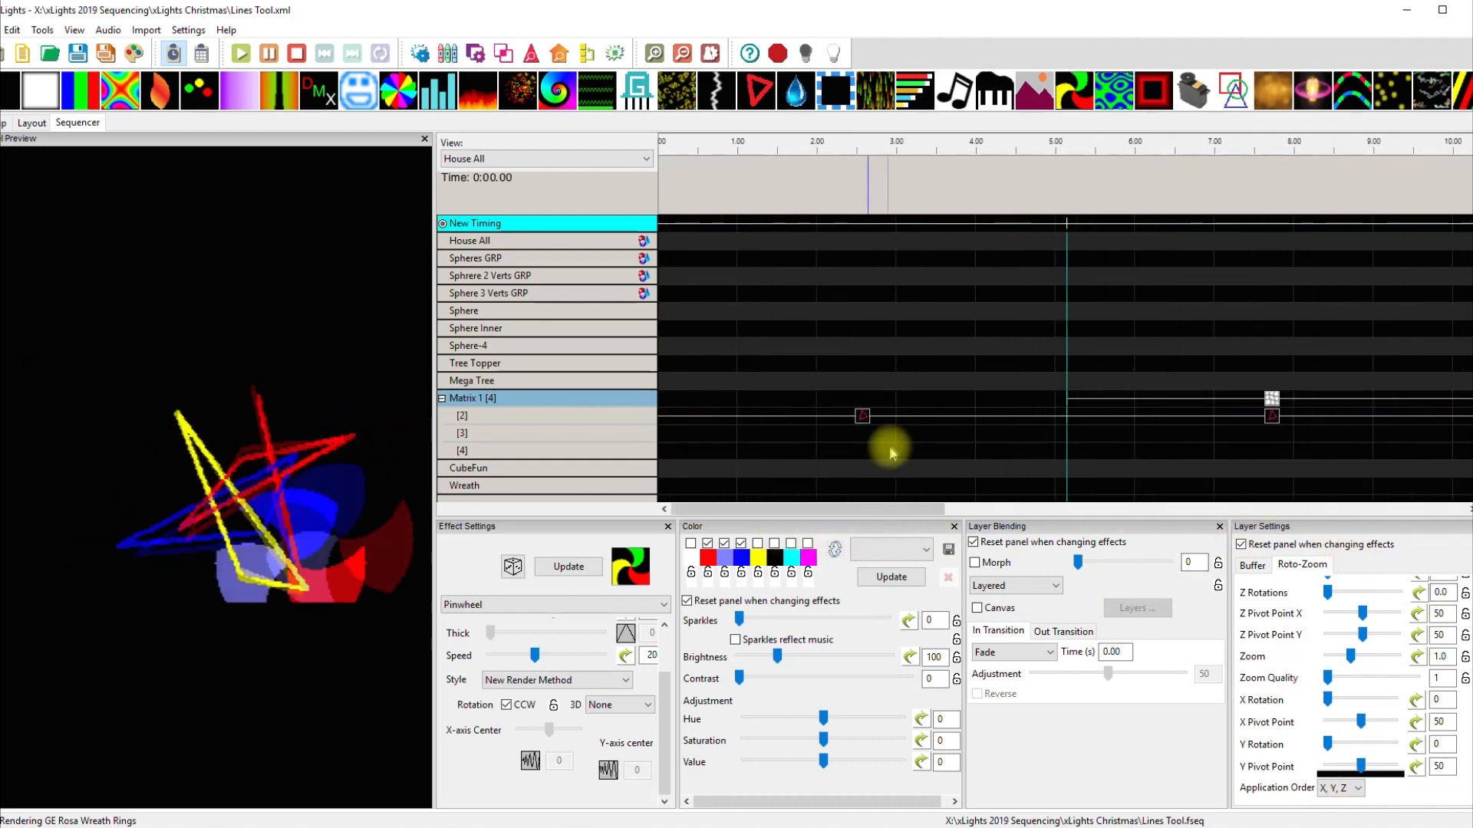
{"action": "left_click", "coordinate": [863, 418]}
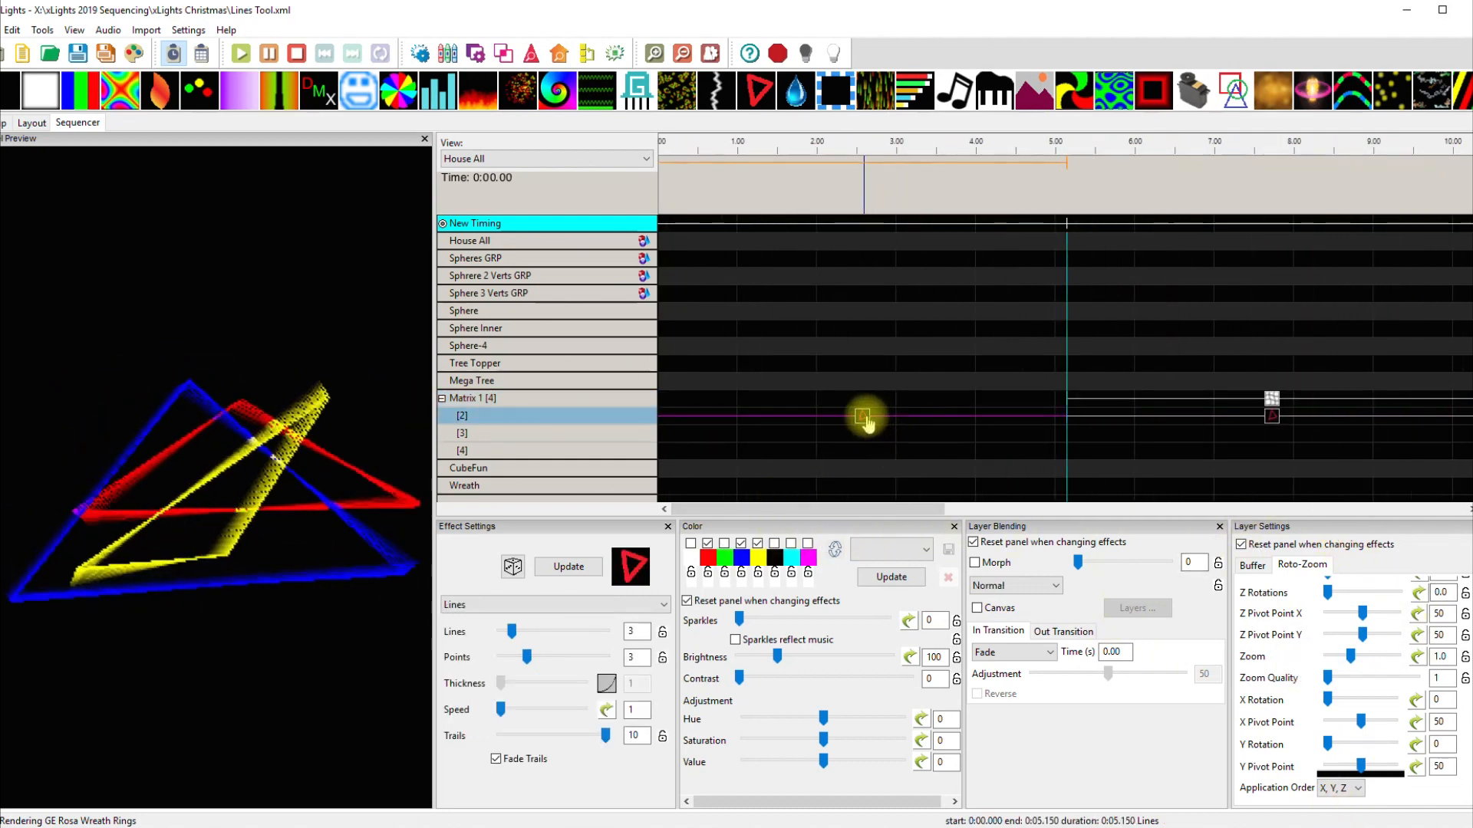